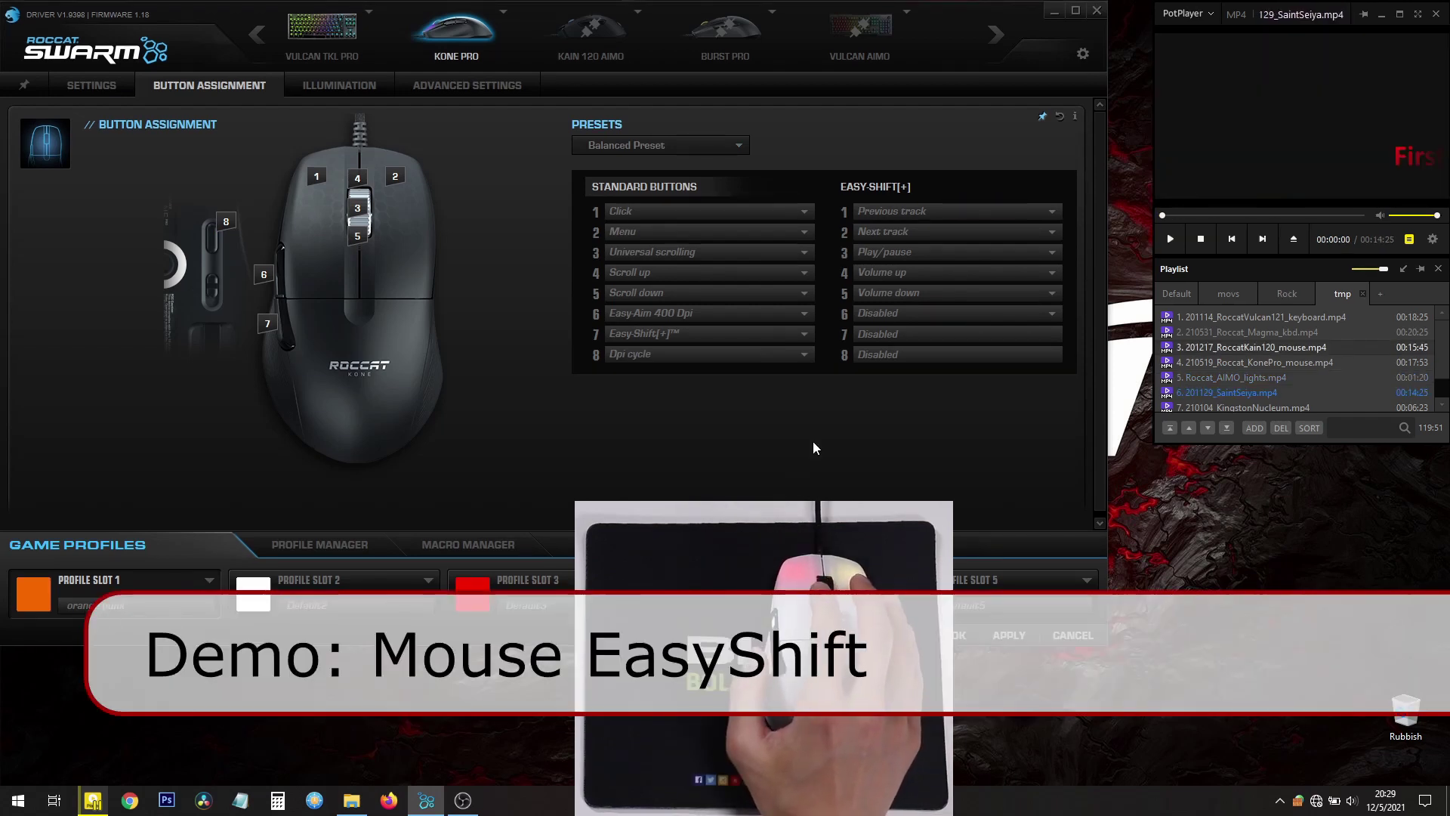
Bring up the 4 __ Work related DONE folder window and browse through its file list.
click(353, 802)
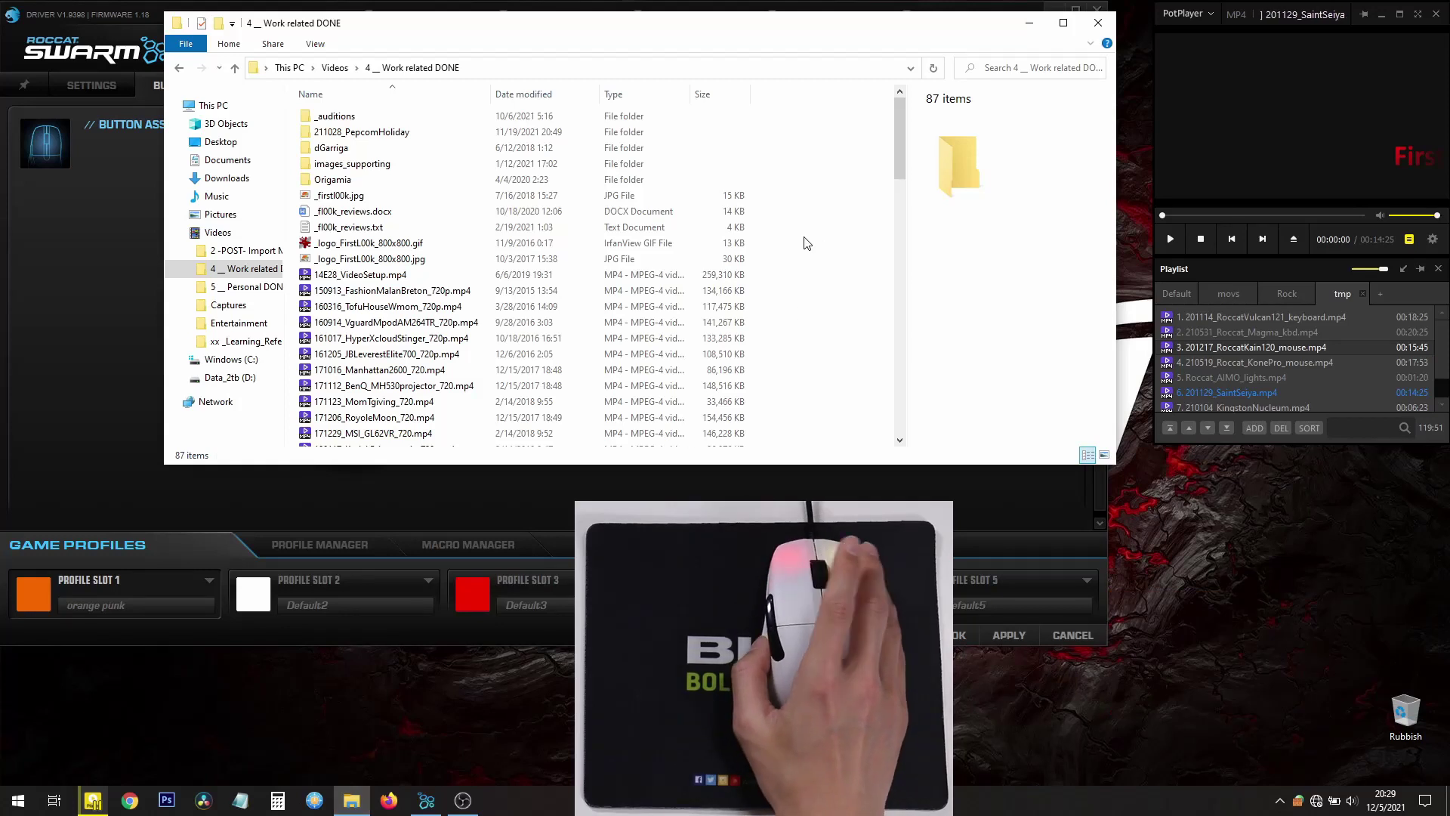
scroll(786, 243, down, 5)
scroll(785, 246, up, 4)
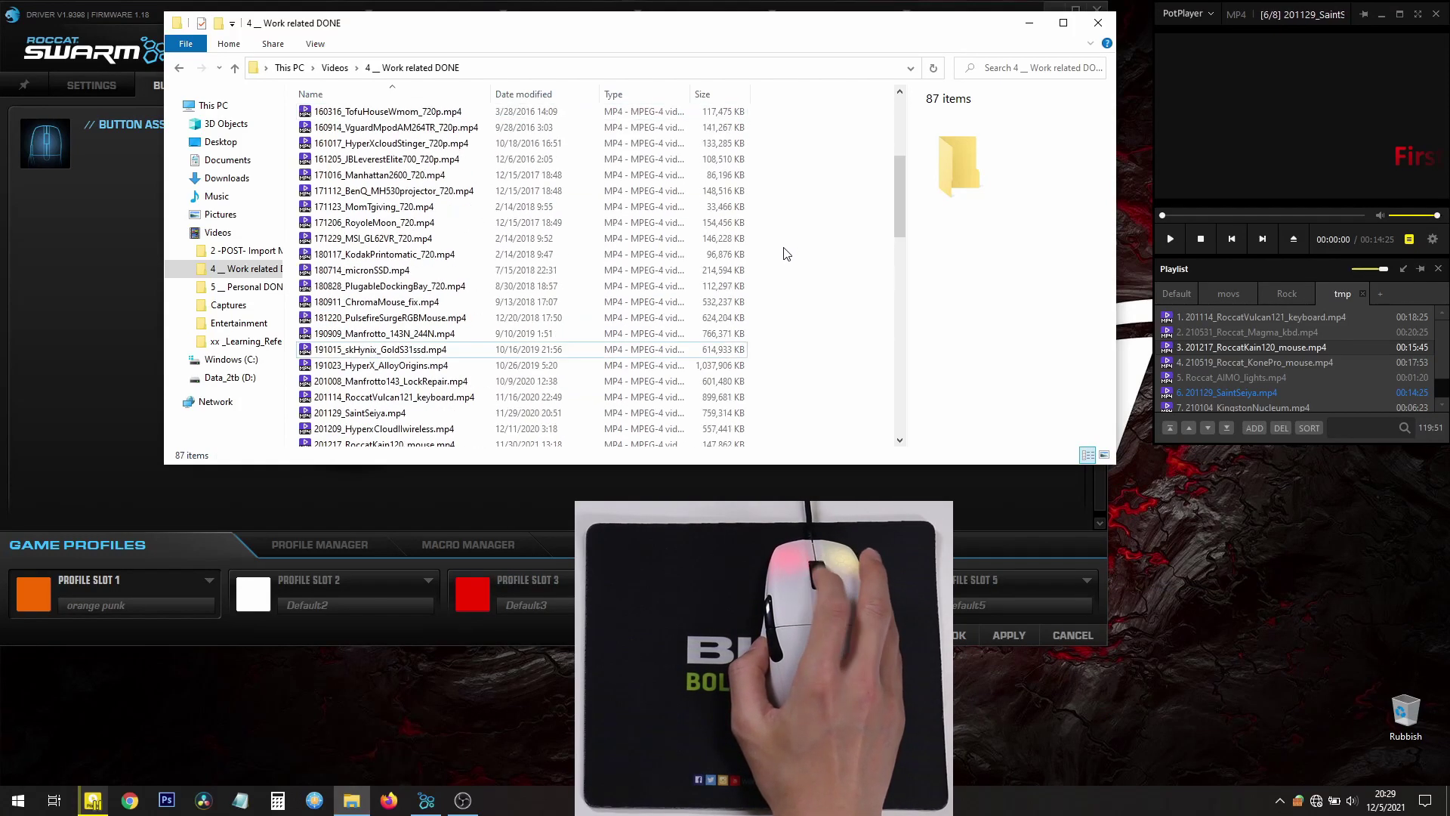
scroll(786, 255, up, 1)
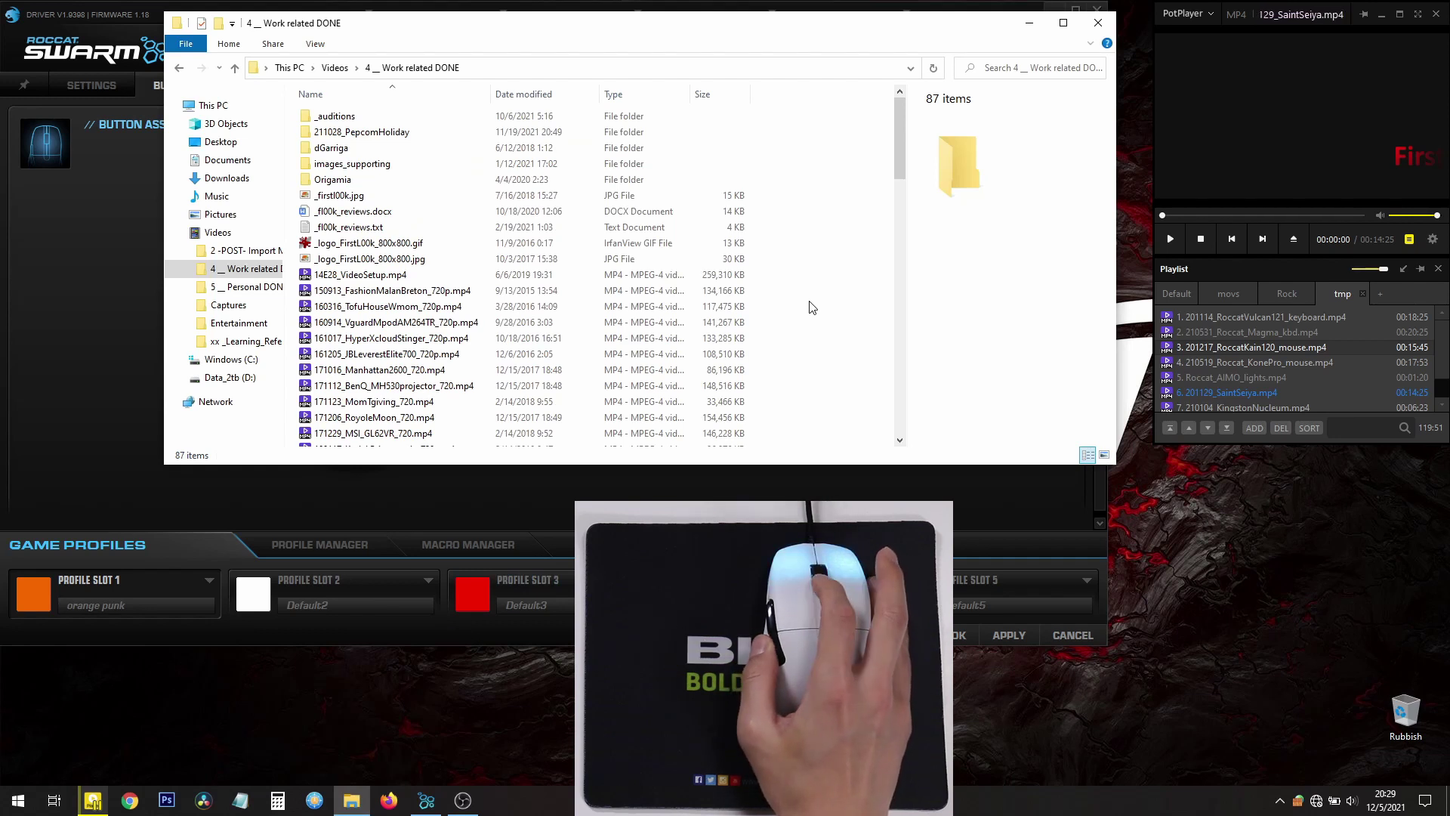
Raise the master volume to 20% and scroll through the folder's files and back to the start.
key(XF86AudioRaiseVolume)
key(XF86AudioRaiseVolume)
key(XF86AudioRaiseVolume)
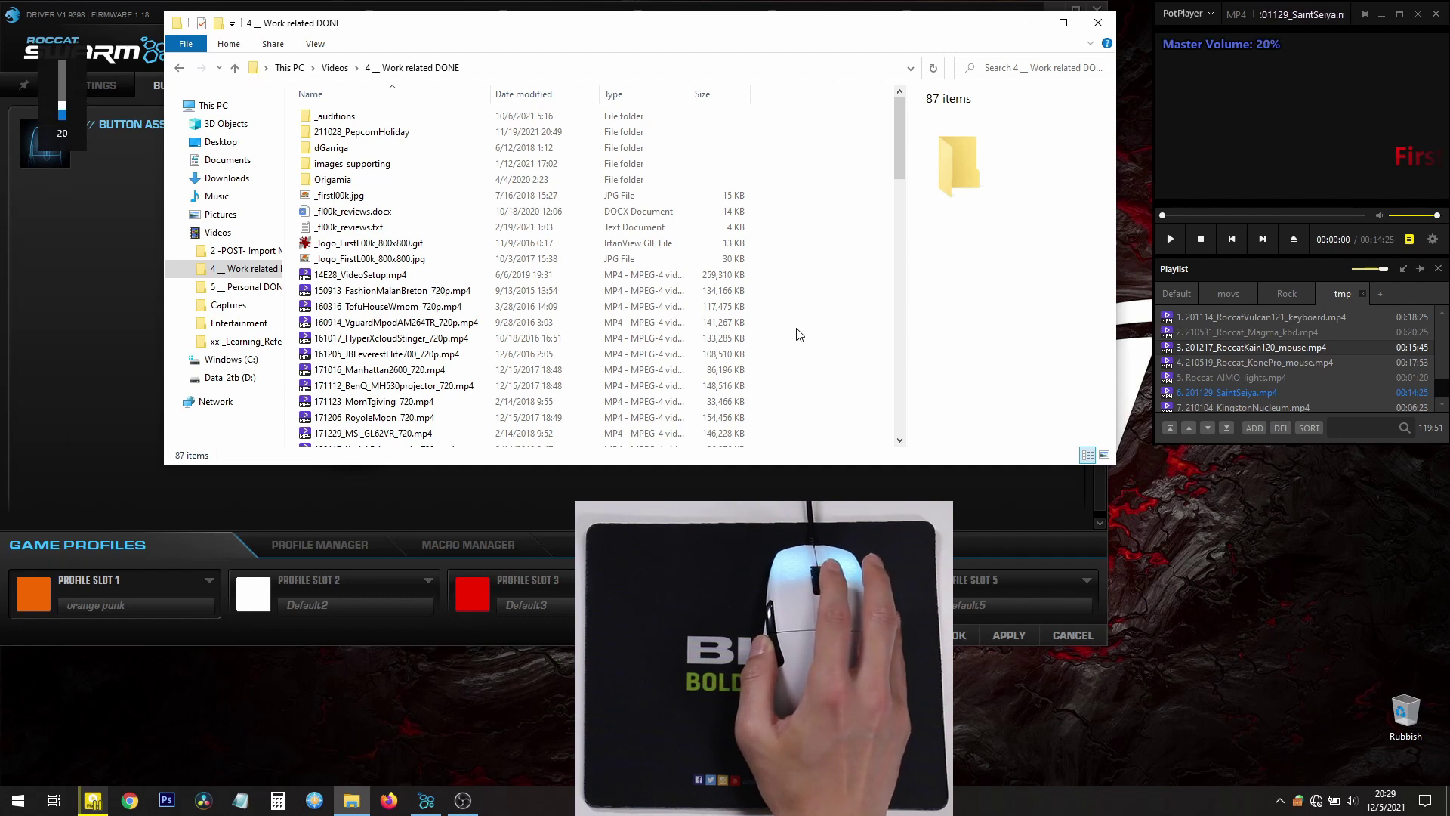
scroll(682, 315, down, 9)
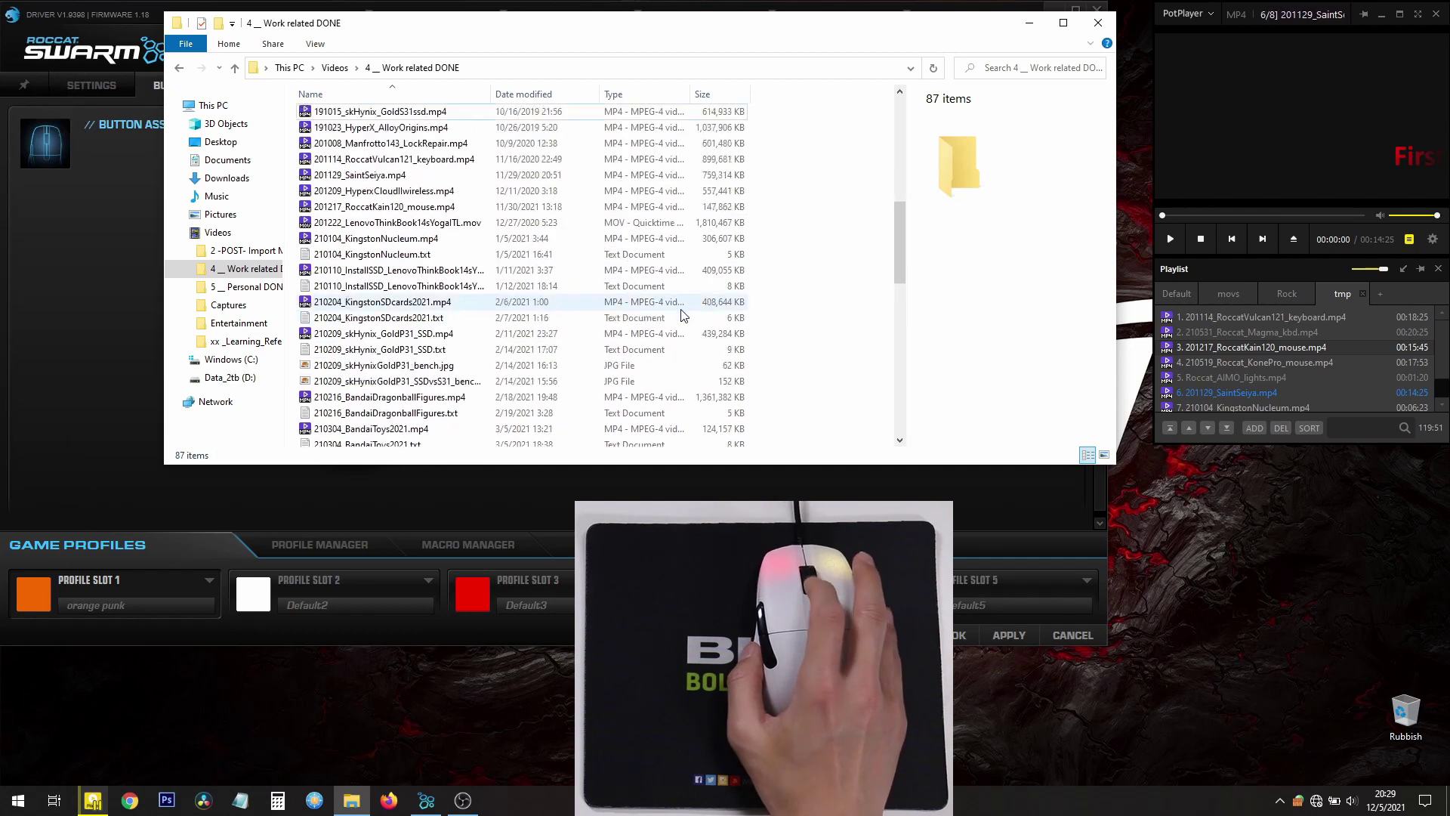
scroll(682, 314, up, 9)
Lower the master volume to 12% or less and raise it again to about 42%.
key(XF86AudioLowerVolume)
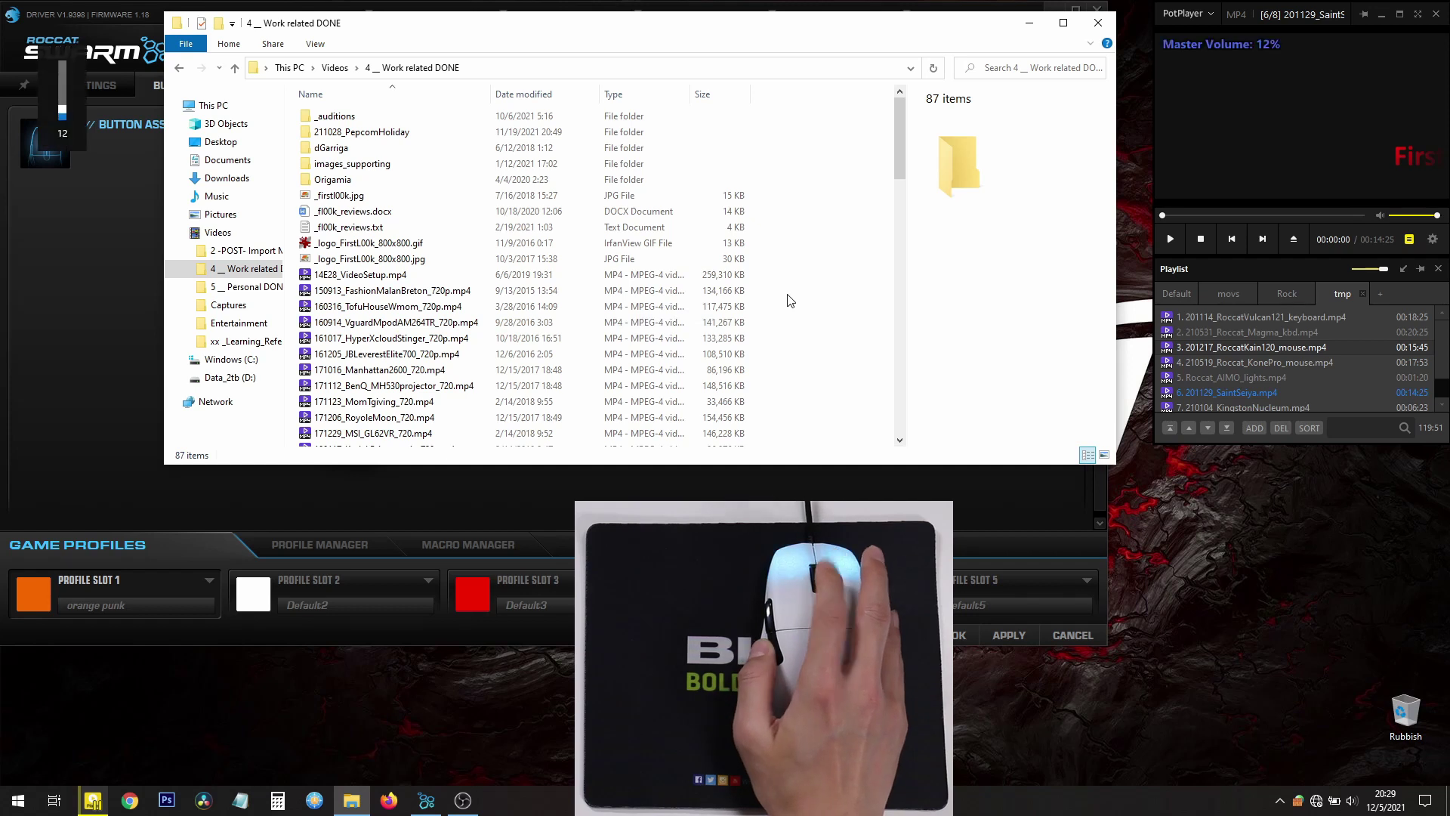
key(XF86AudioLowerVolume)
key(XF86AudioRaiseVolume)
key(XF86AudioRaiseVolume)
key(XF86AudioRaiseVolume)
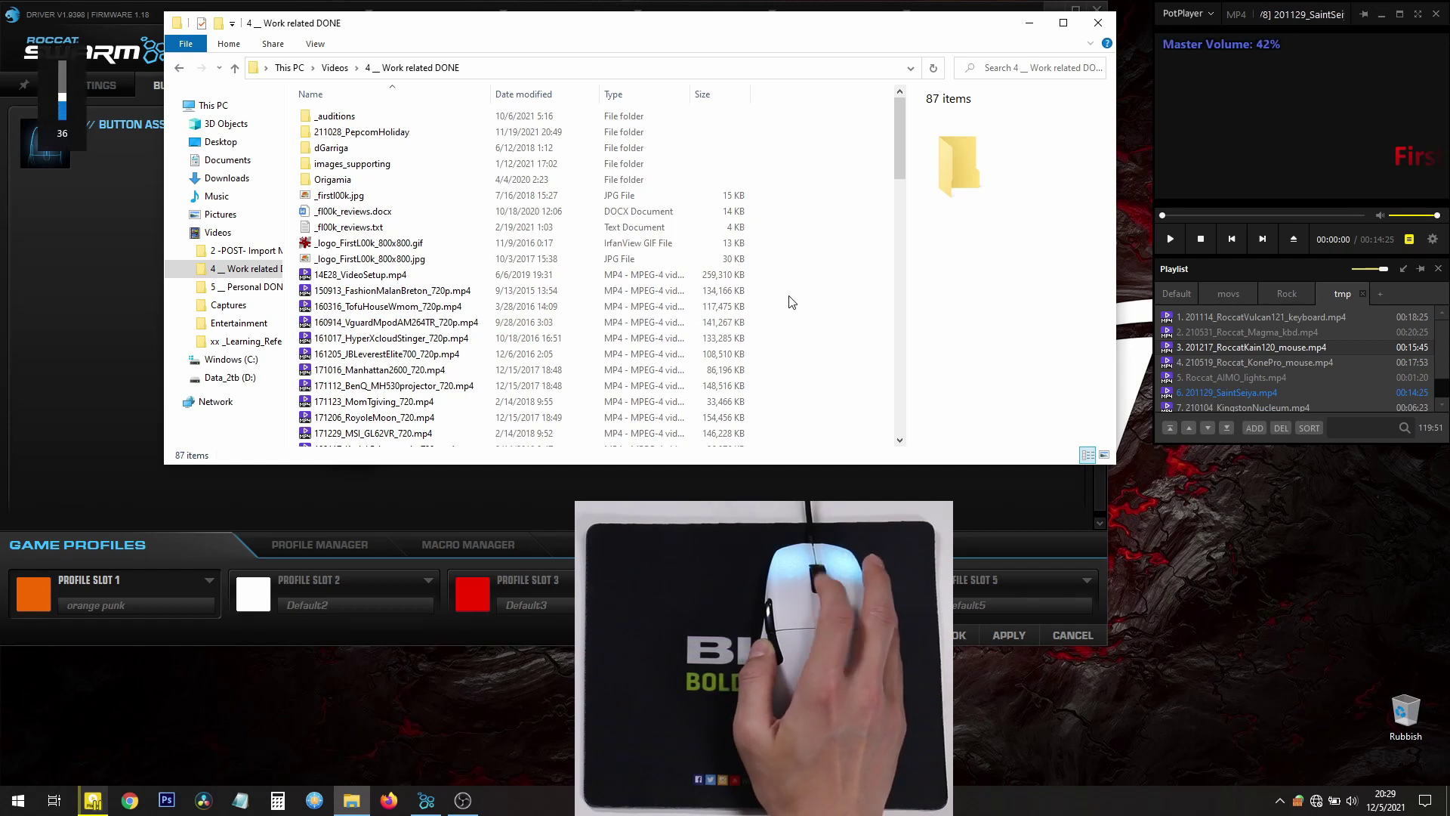
Turn the master volume down repeatedly from its raised level.
key(XF86AudioLowerVolume)
key(XF86AudioLowerVolume)
key(XF86AudioLowerVolume)
key(XF86AudioLowerVolume)
key(XF86AudioLowerVolume)
key(XF86AudioLowerVolume)
key(XF86AudioLowerVolume)
key(XF86AudioLowerVolume)
key(XF86AudioLowerVolume)
key(XF86AudioLowerVolume)
key(XF86AudioLowerVolume)
key(XF86AudioLowerVolume)
key(XF86AudioLowerVolume)
key(XF86AudioLowerVolume)
key(XF86AudioLowerVolume)
Select the twelve files from 201209_HyperxCloudIIwireless.mp4 to 210209_skHynixGoldP31_bench.jpg and show the available file actions.
scroll(789, 302, down, 10)
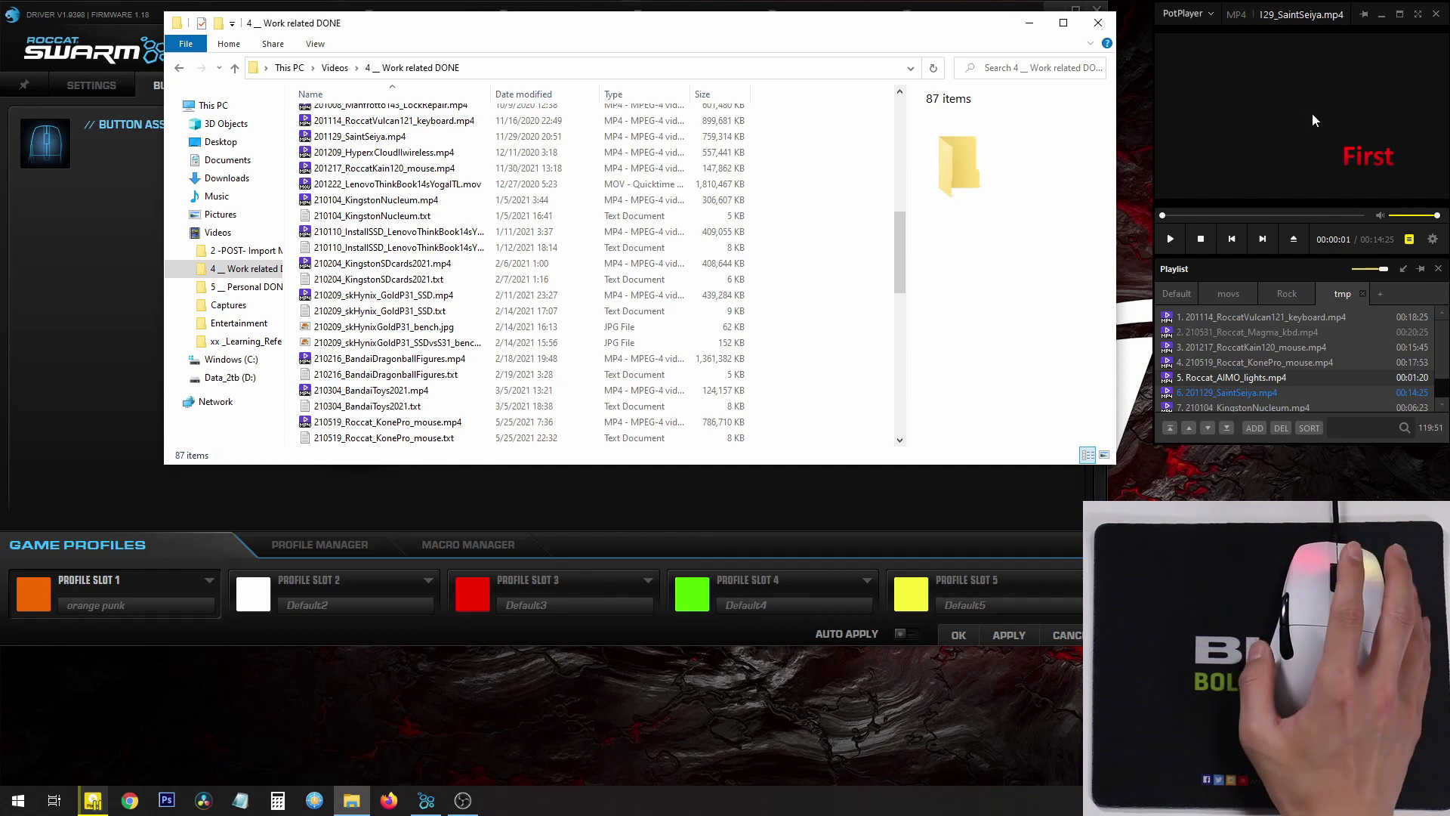
drag(829, 148, 431, 333)
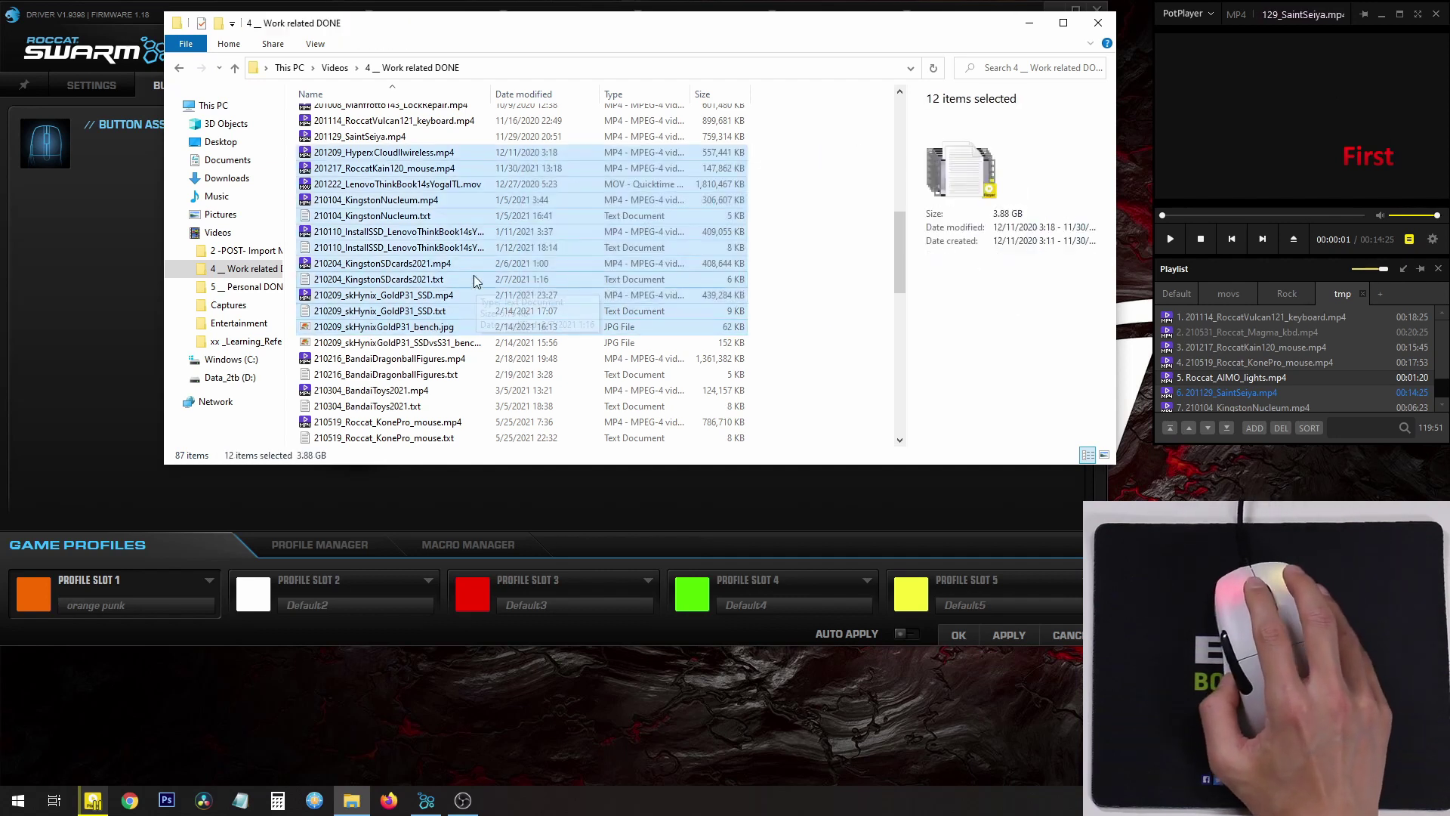
right_click(423, 213)
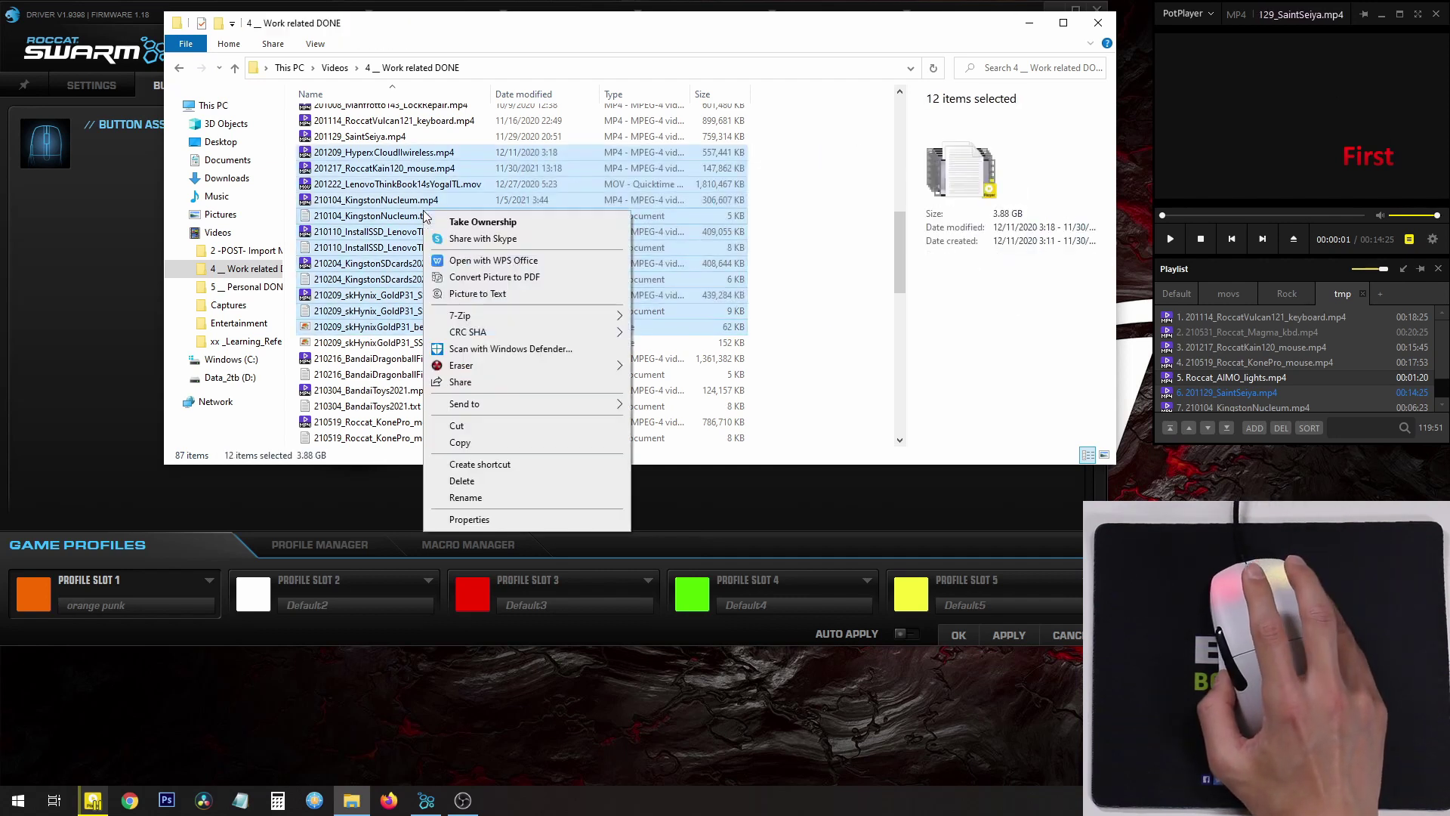
Switch to PotPlayer, resume the 201129_SaintSeiya.mp4 video briefly and pause it.
click(1217, 144)
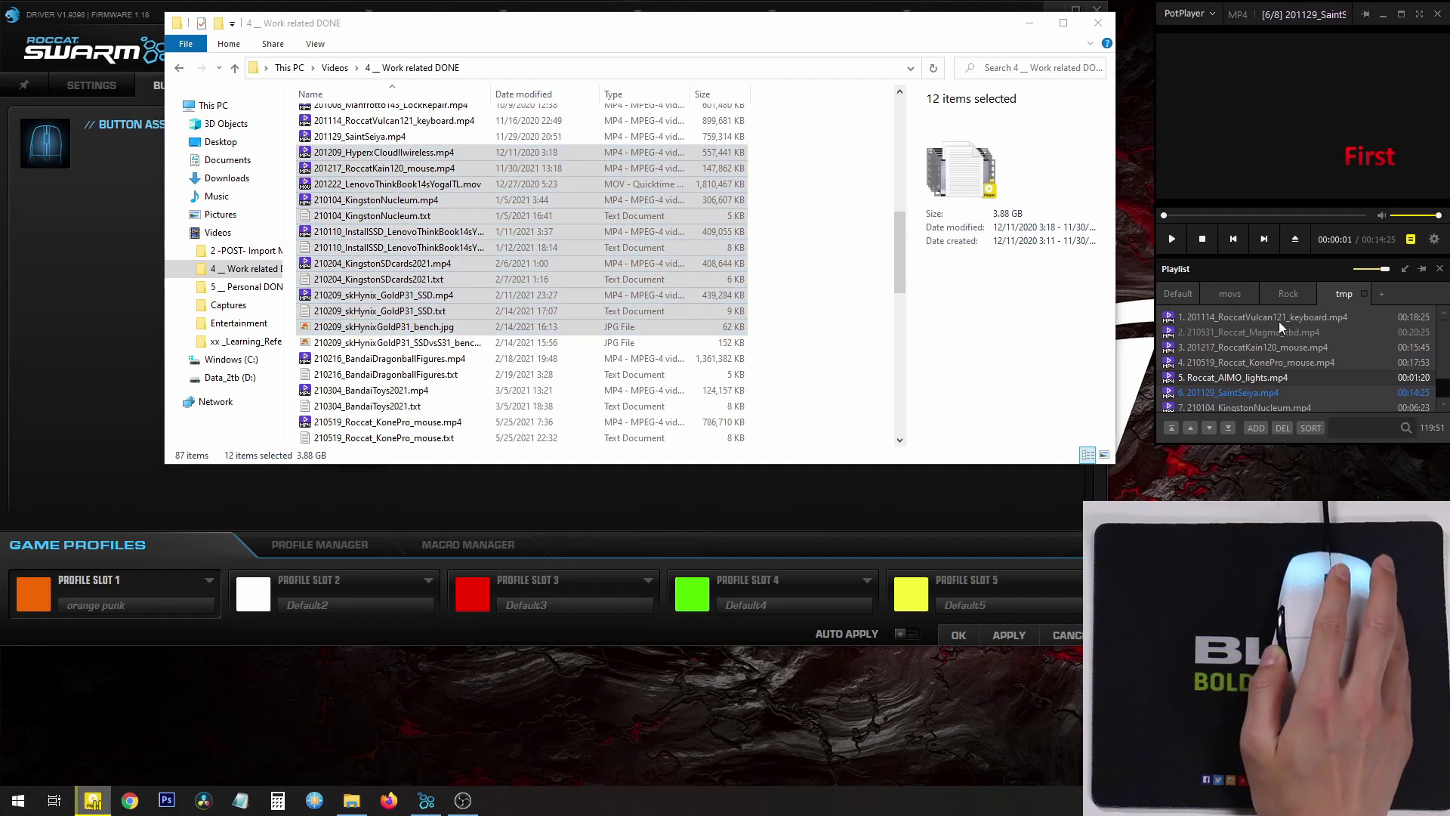
key(space)
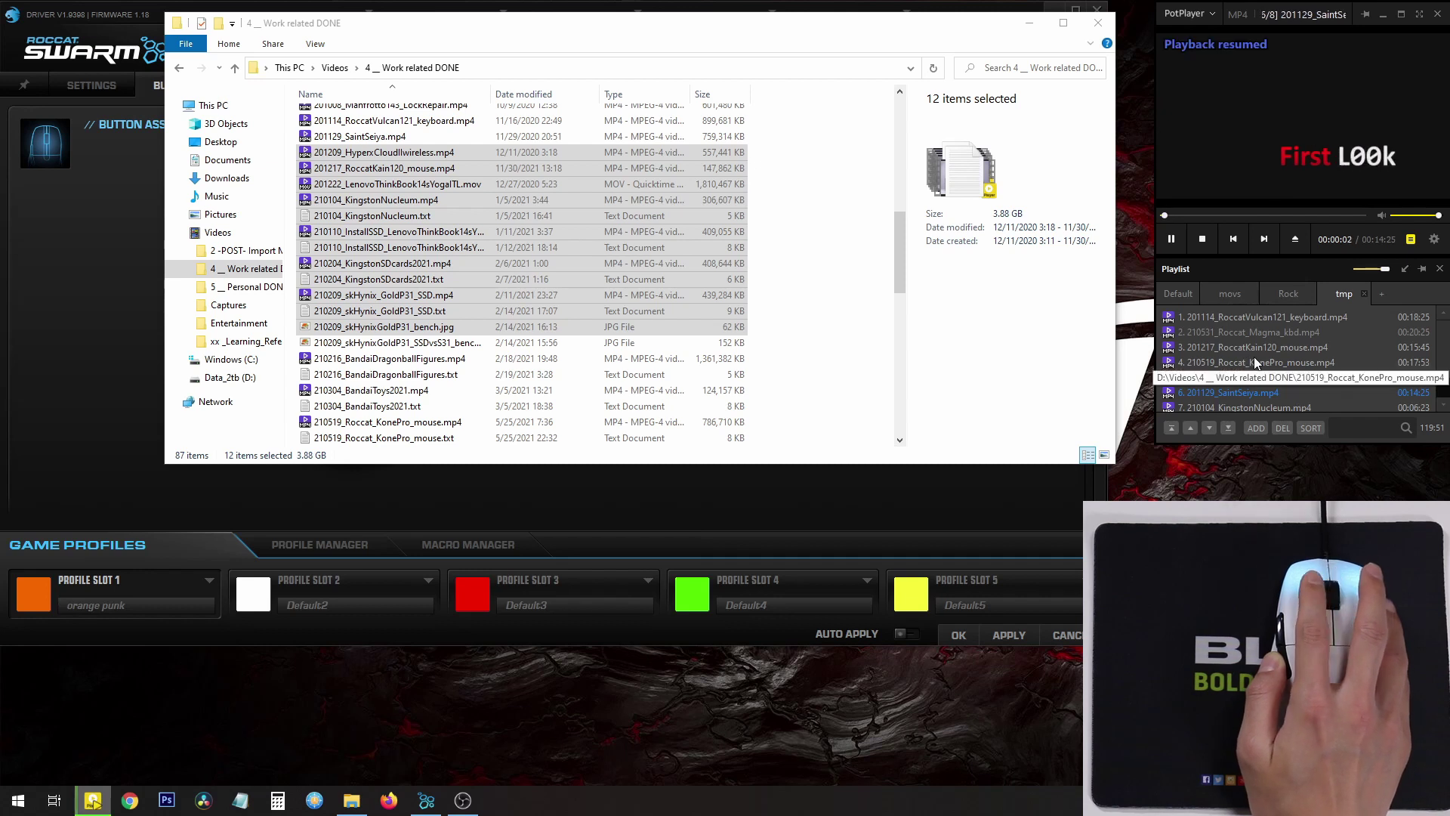
key(space)
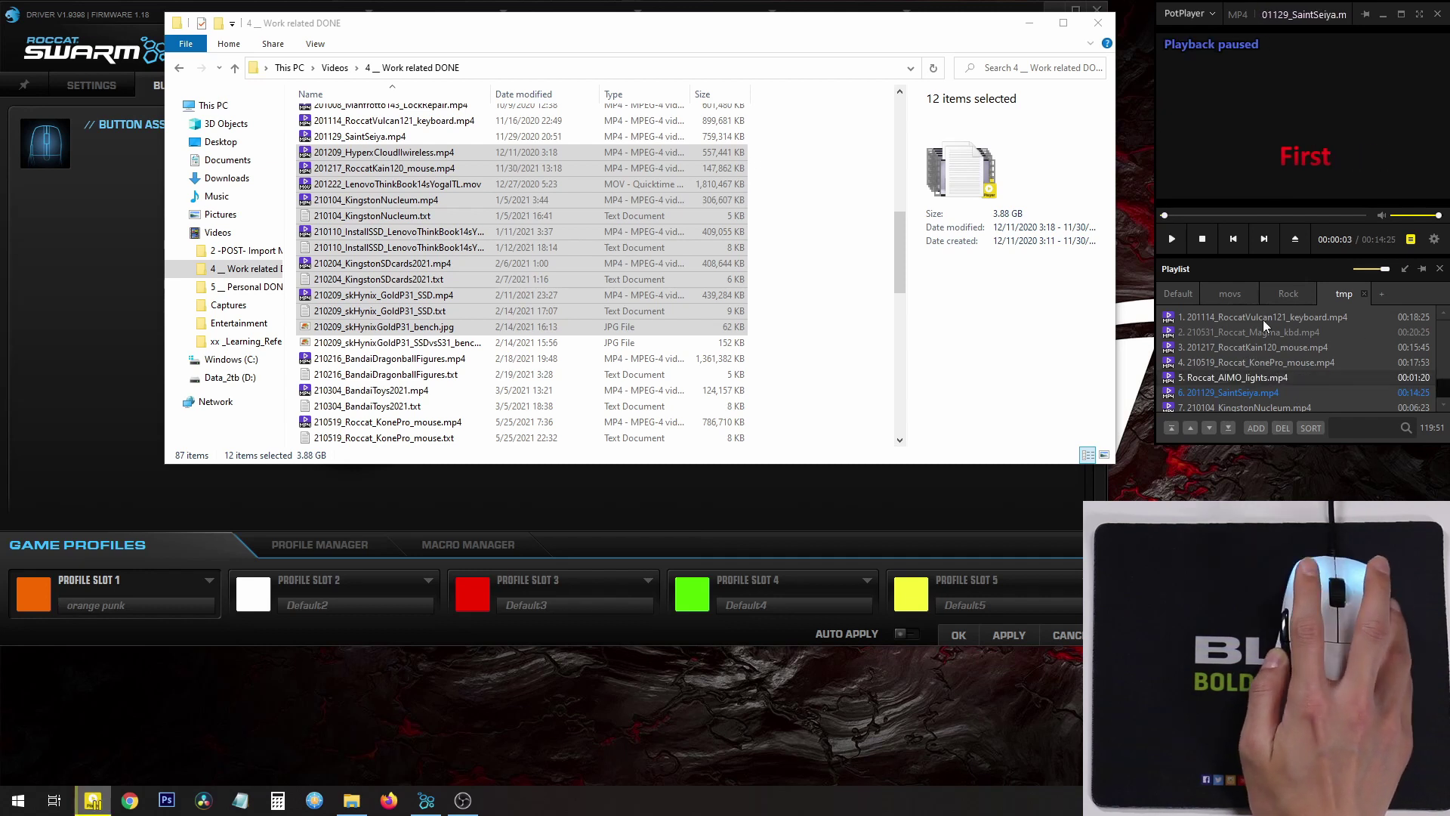
Skip back through the tmp playlist to 201217_RoccatKain120_mouse.mp4.
key(Page_Up)
key(Page_Up)
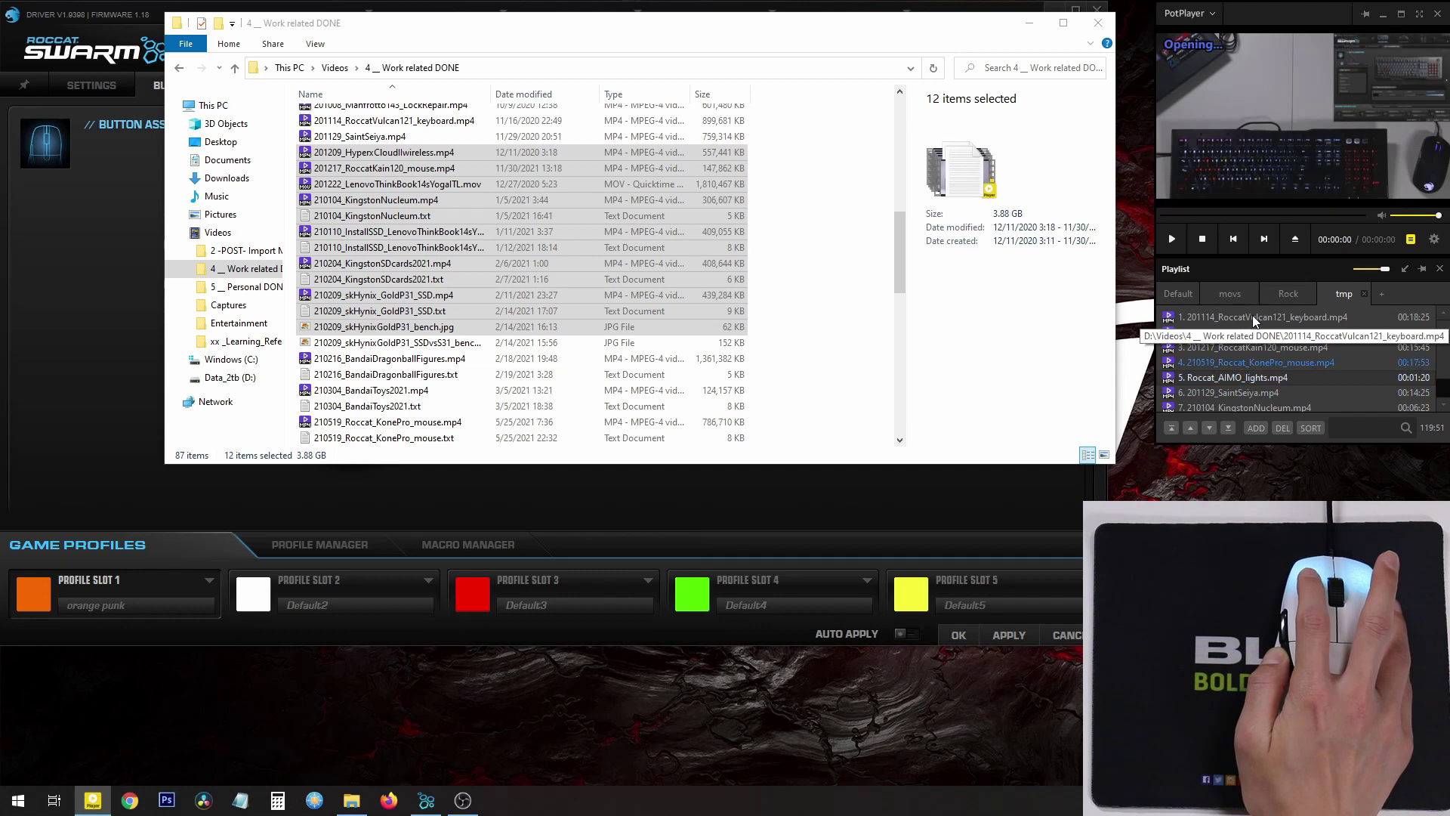
key(Page_Up)
key(Page_Up)
key(Page_Up)
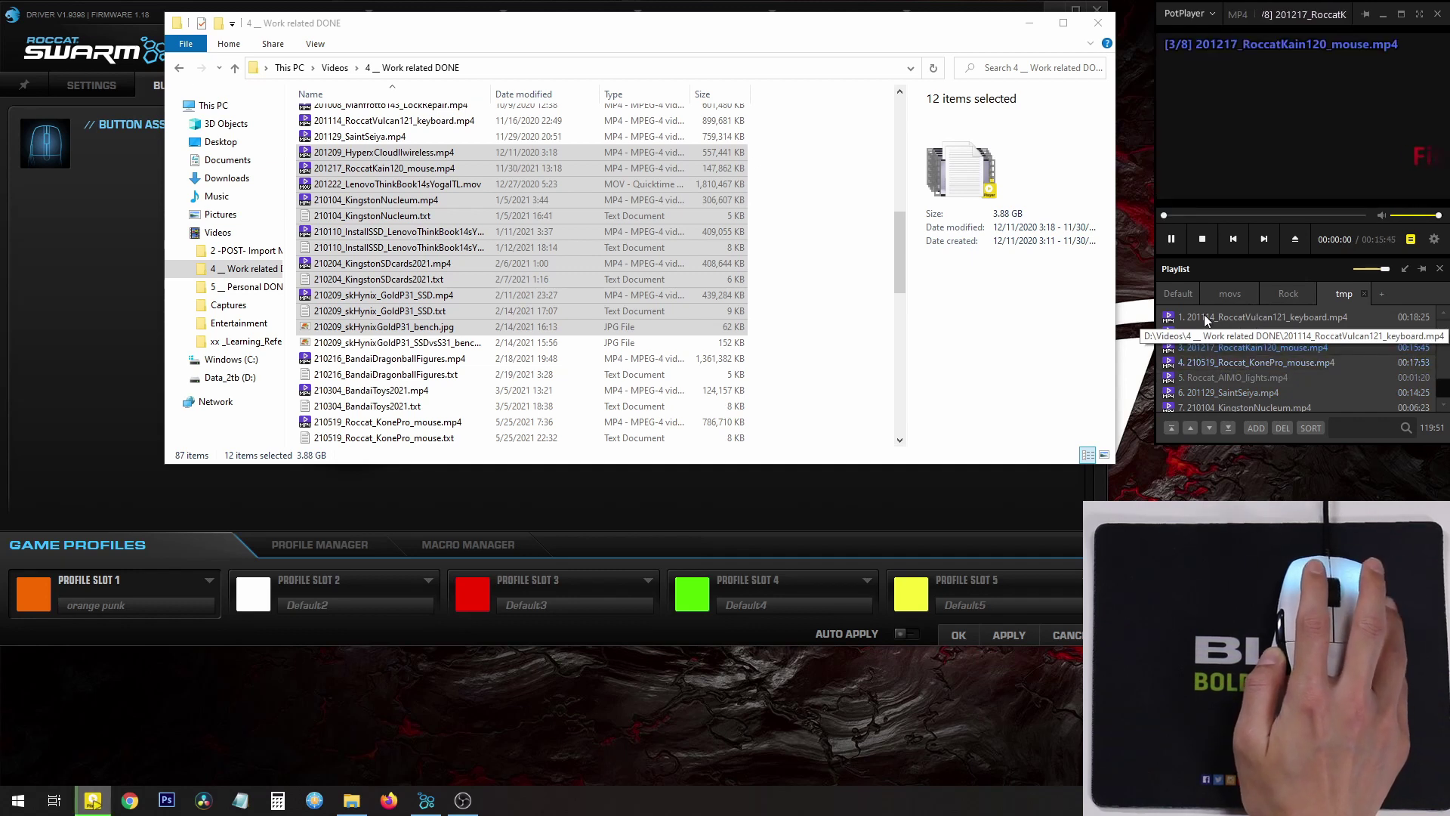
Skip forward through the playlist to 201129_SaintSeiya.mp4 and pause its playback.
key(Page_Down)
key(Page_Down)
key(Page_Down)
key(Page_Down)
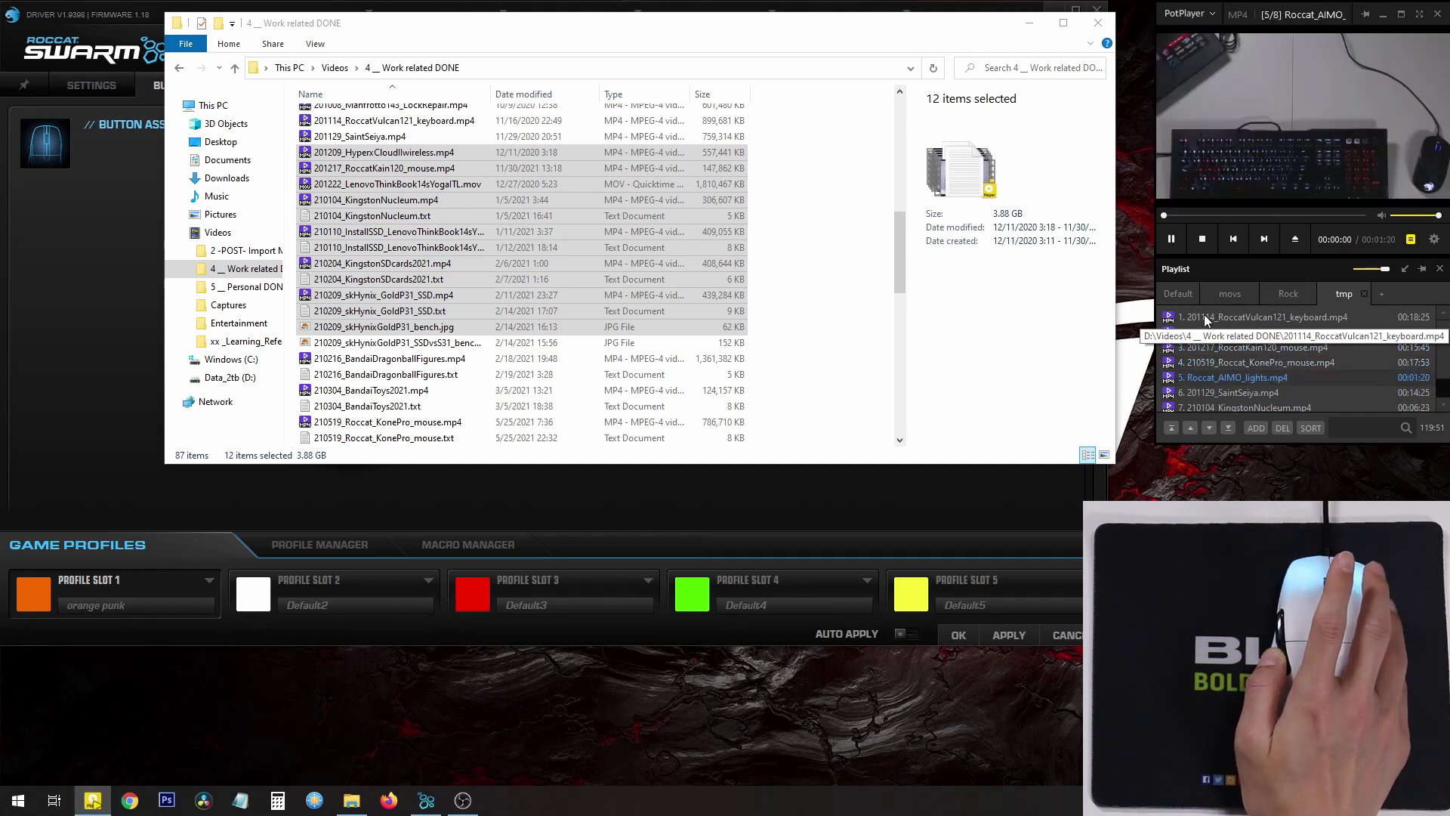
key(Page_Down)
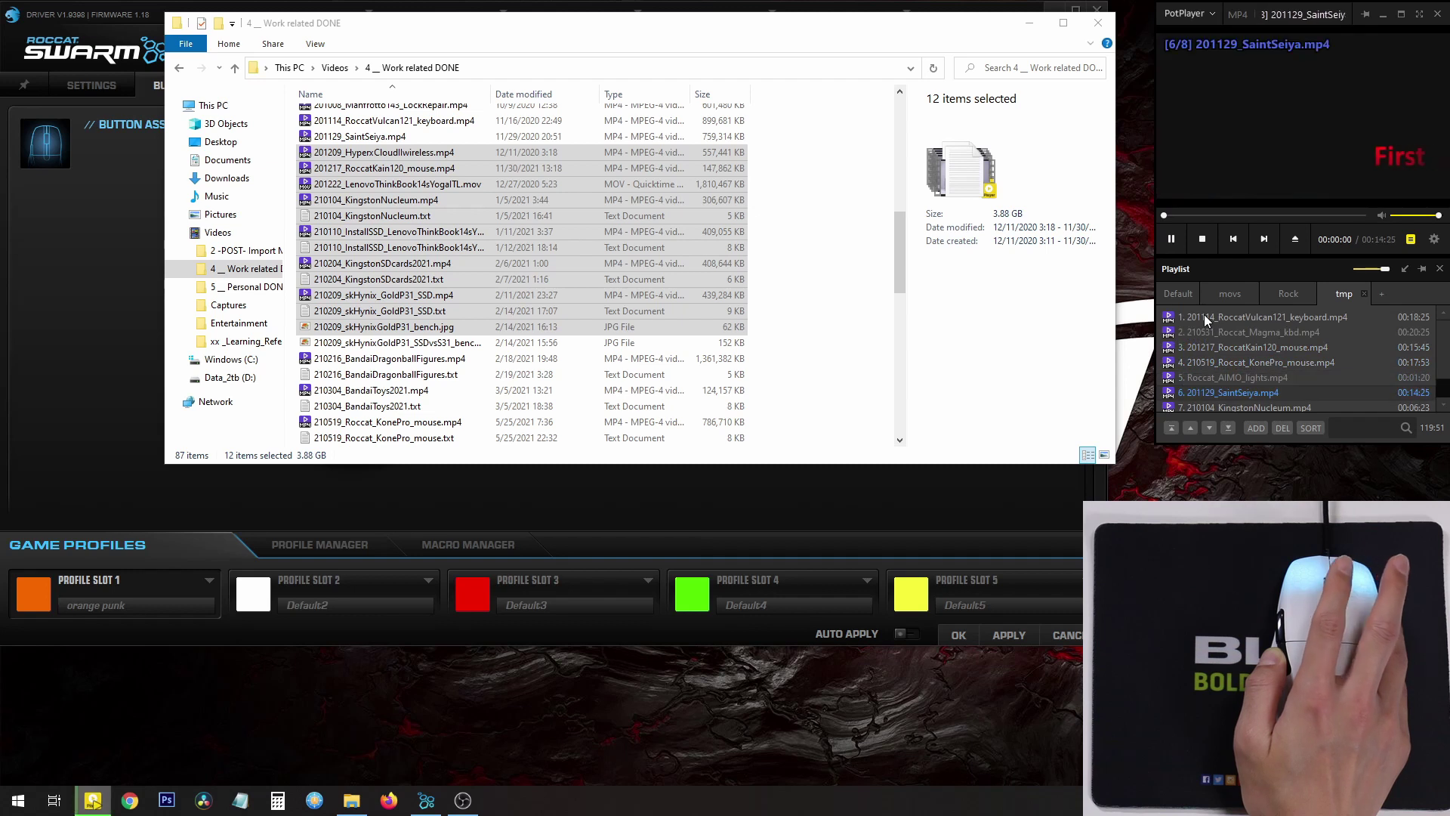
key(space)
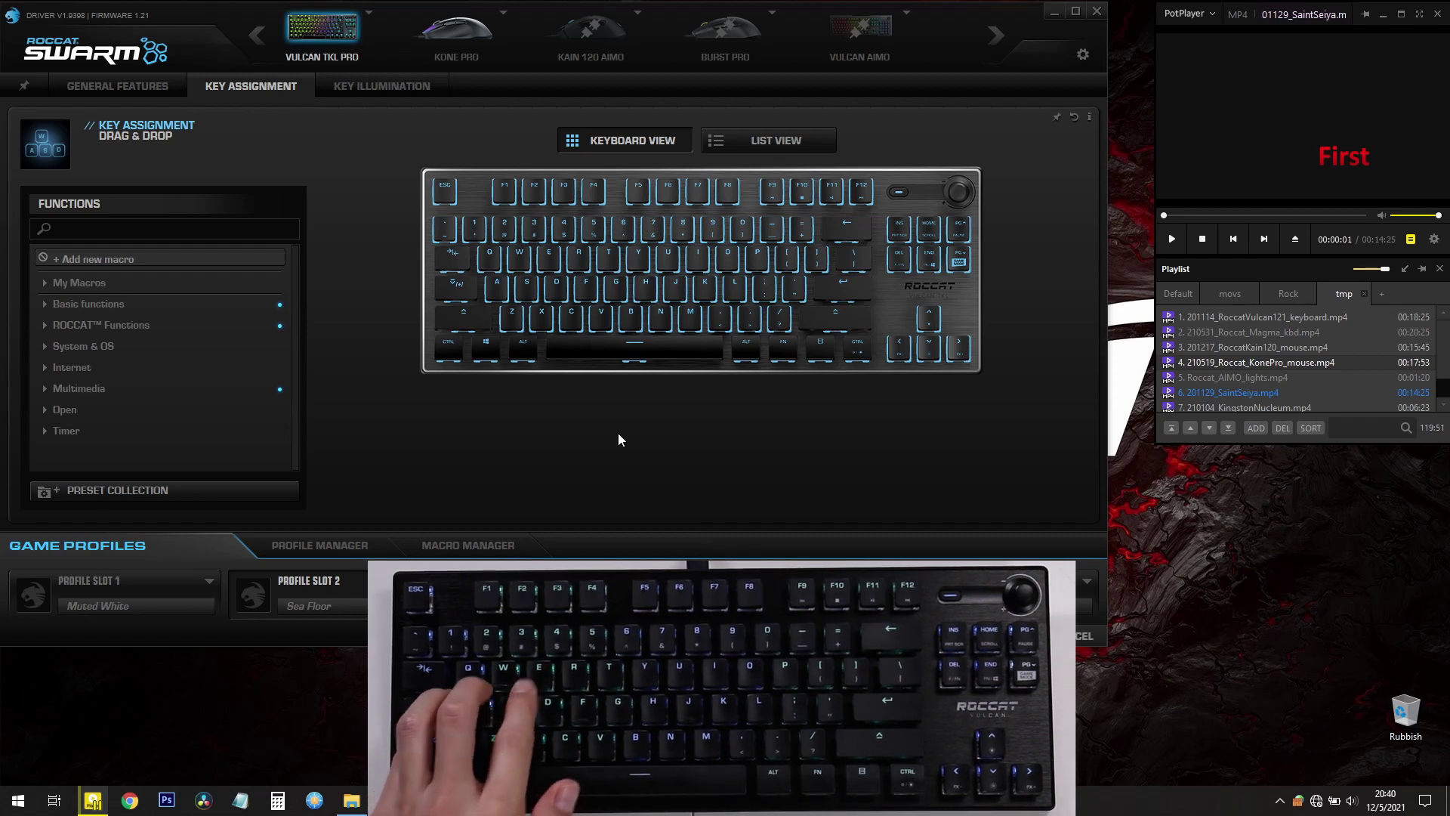
Demonstrate the keyboard's Easy-Shift volume functions by lowering, raising and again lowering the master volume.
key(XF86AudioLowerVolume)
key(XF86AudioRaiseVolume)
key(XF86AudioRaiseVolume)
key(XF86AudioRaiseVolume)
key(XF86AudioRaiseVolume)
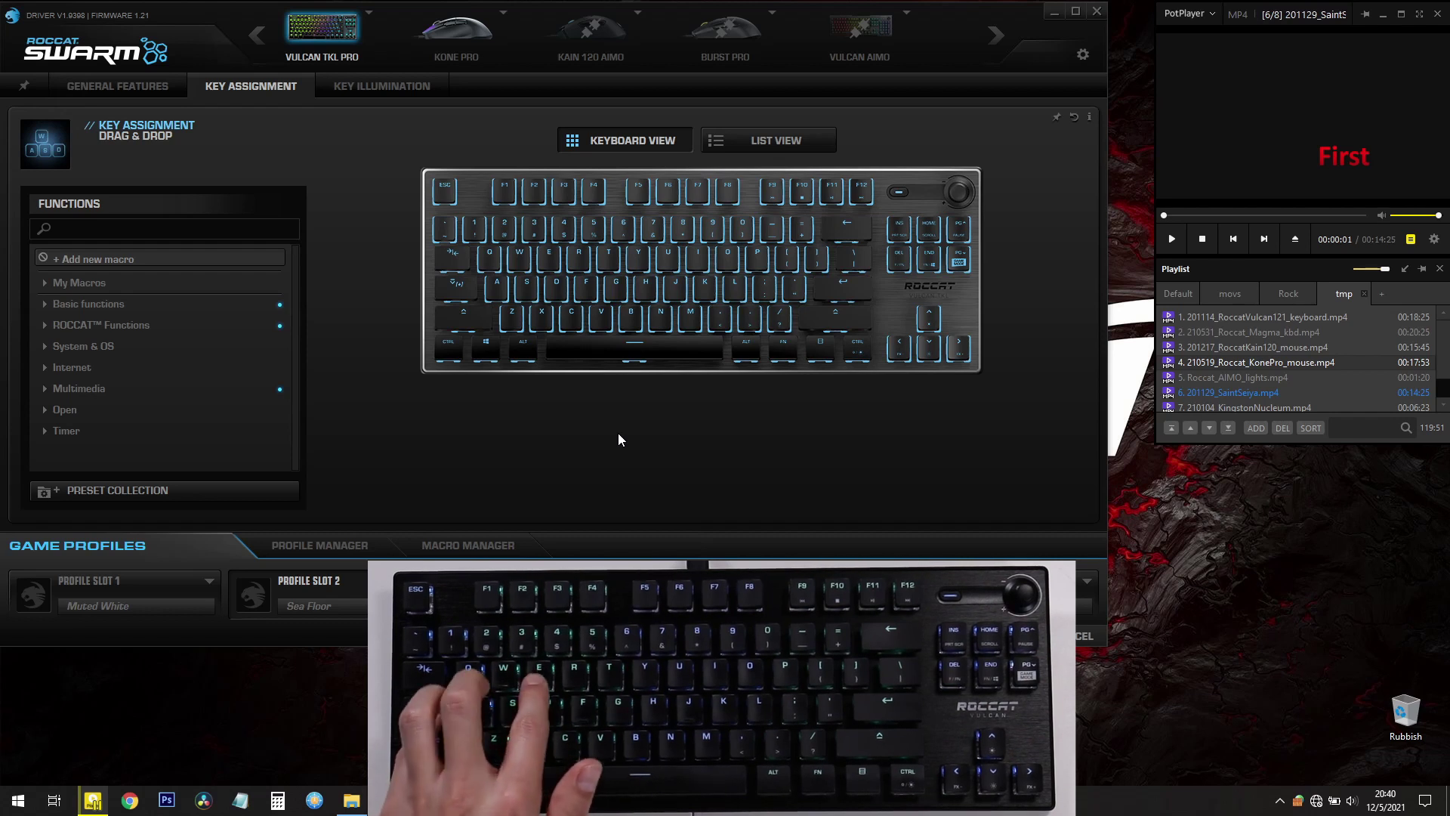
key(XF86AudioLowerVolume)
key(XF86AudioLowerVolume)
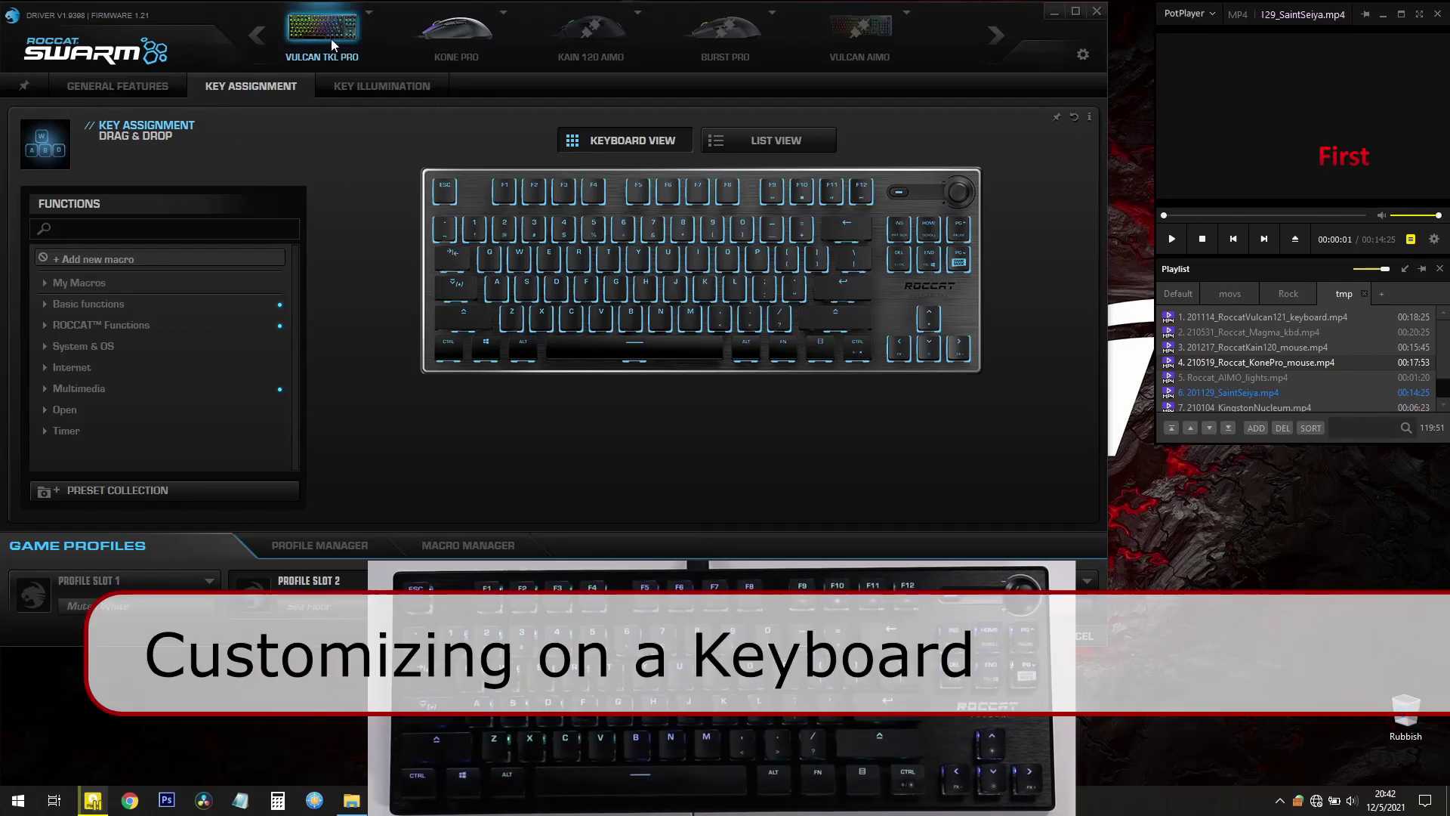
Assign the multimedia function Volume up to the E key's Easy-Shift[+] function on the Vulcan TKL Pro.
click(548, 258)
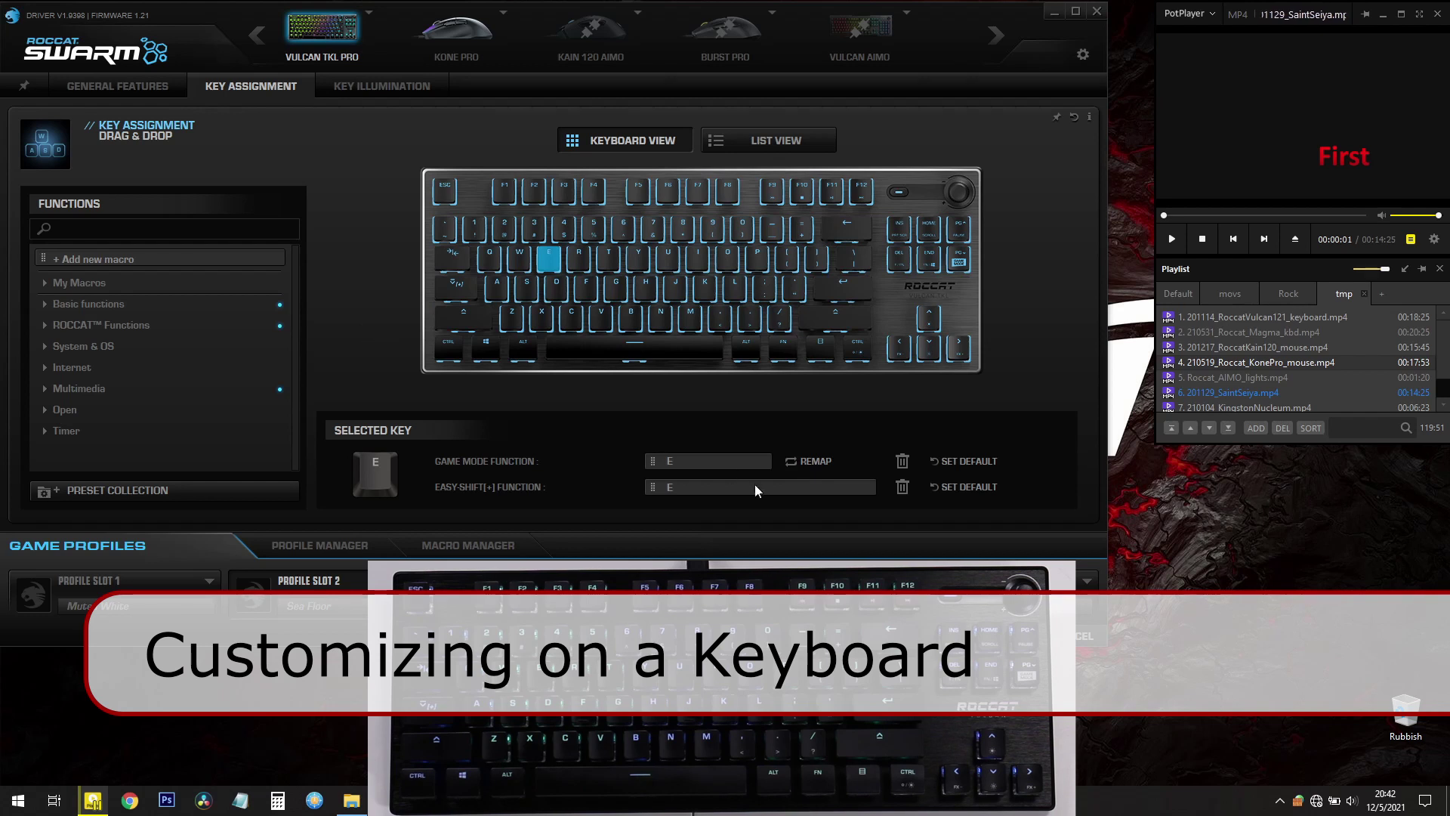
click(42, 388)
scroll(134, 405, down, 2)
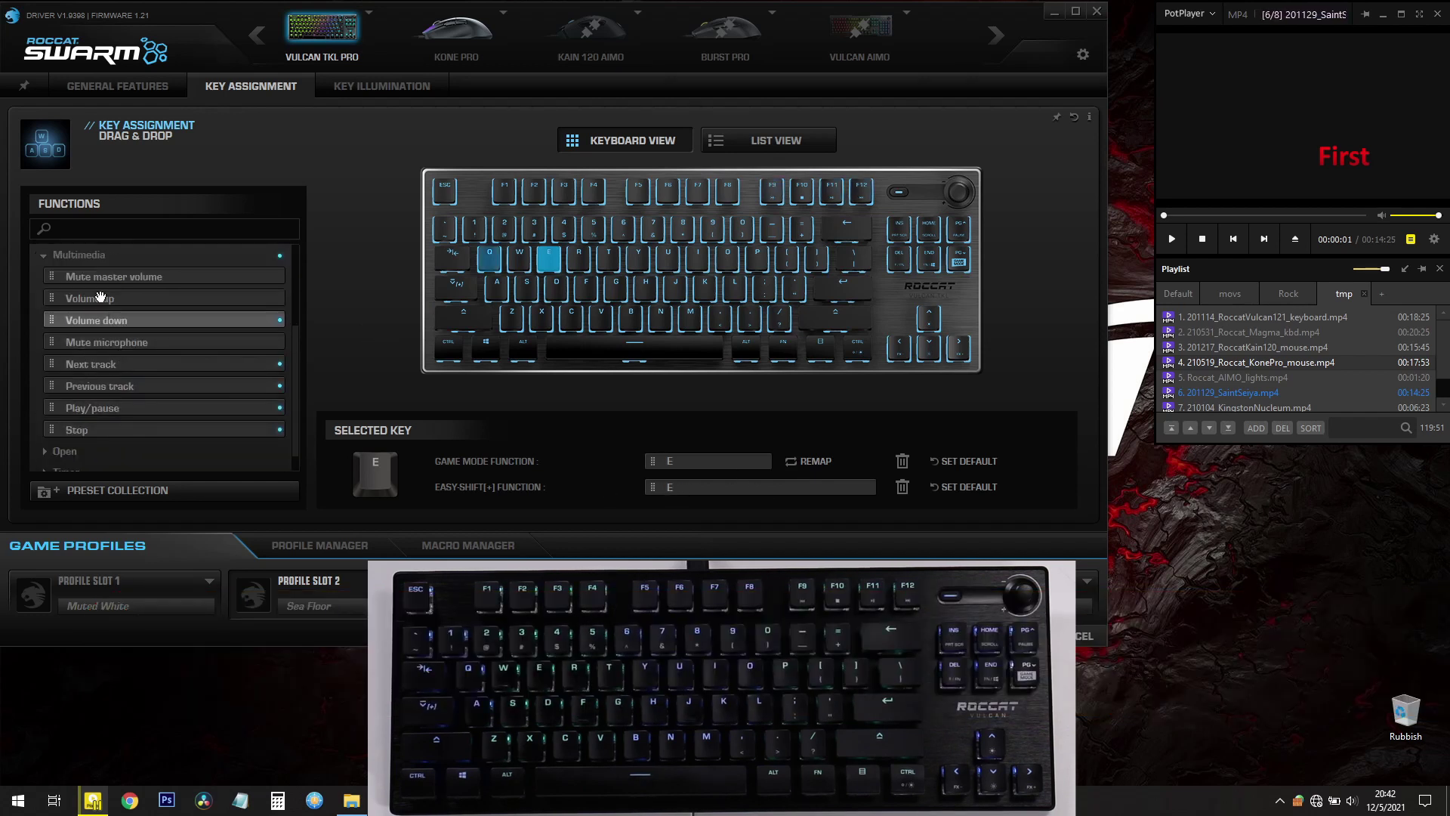
scroll(100, 302, up, 2)
drag(107, 364, 698, 489)
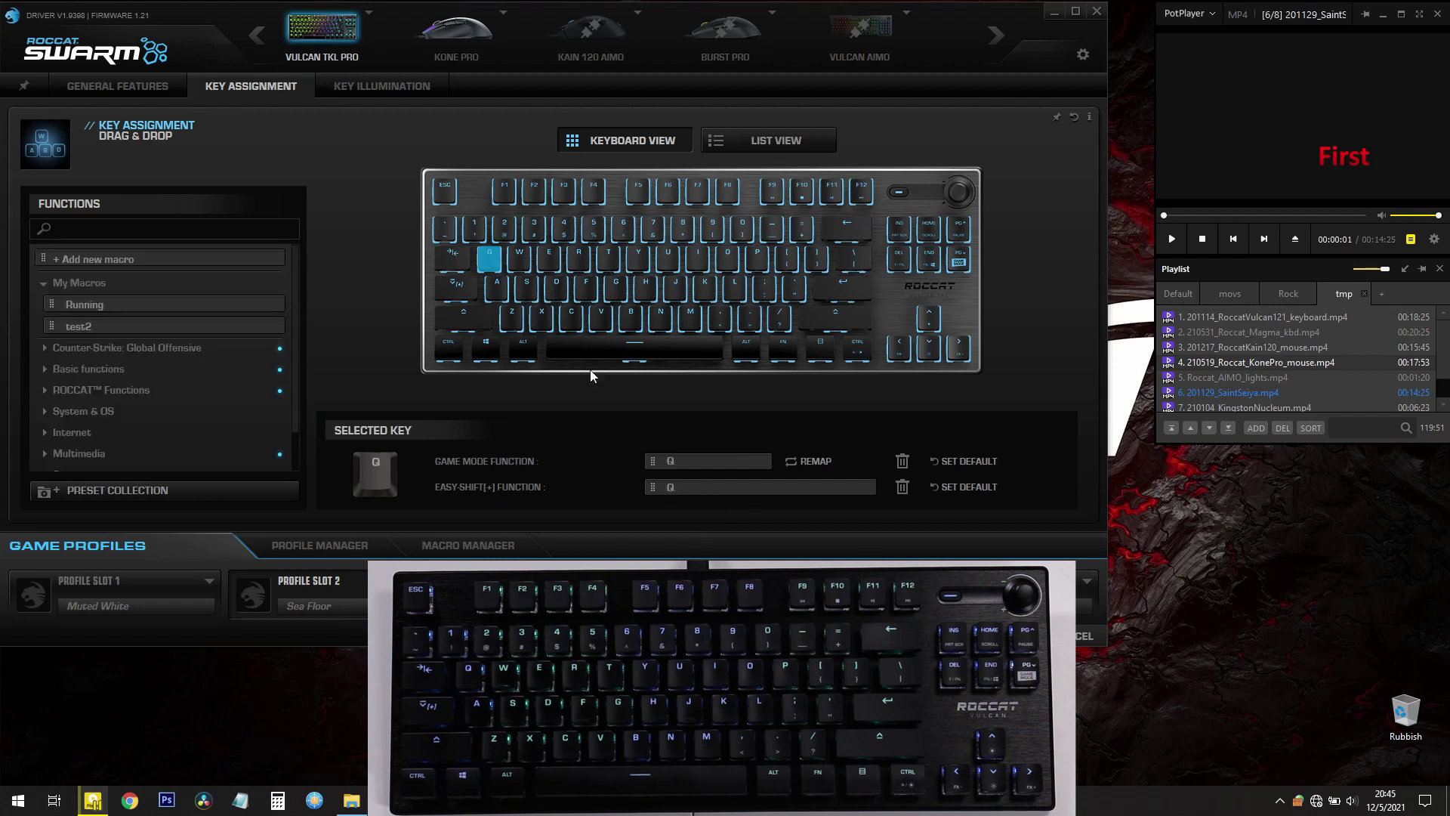
Assign the multimedia function Volume down to the Q key's Easy-Shift[+] function and apply the change.
click(487, 260)
scroll(74, 398, down, 1)
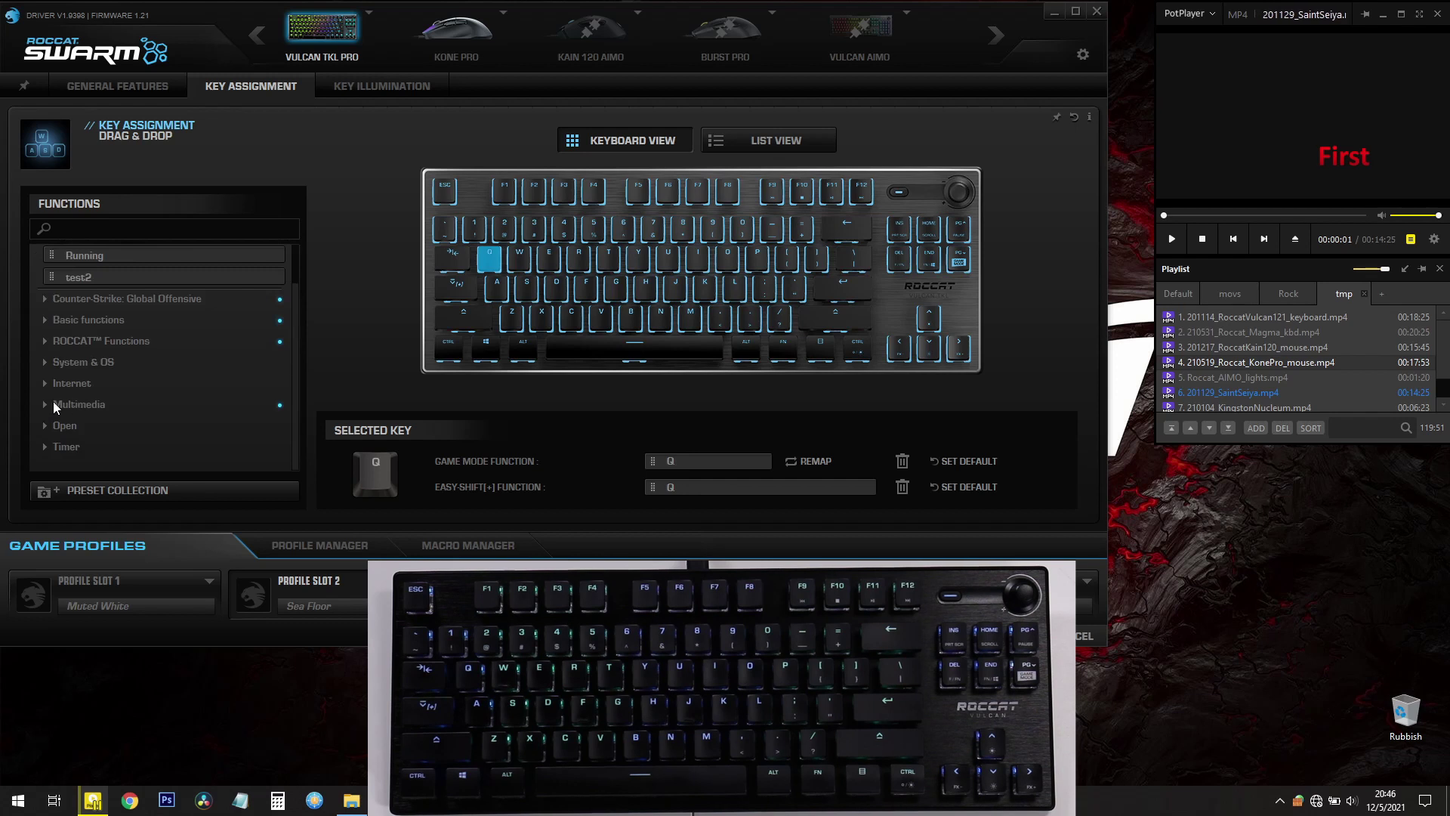
click(43, 402)
scroll(91, 377, down, 3)
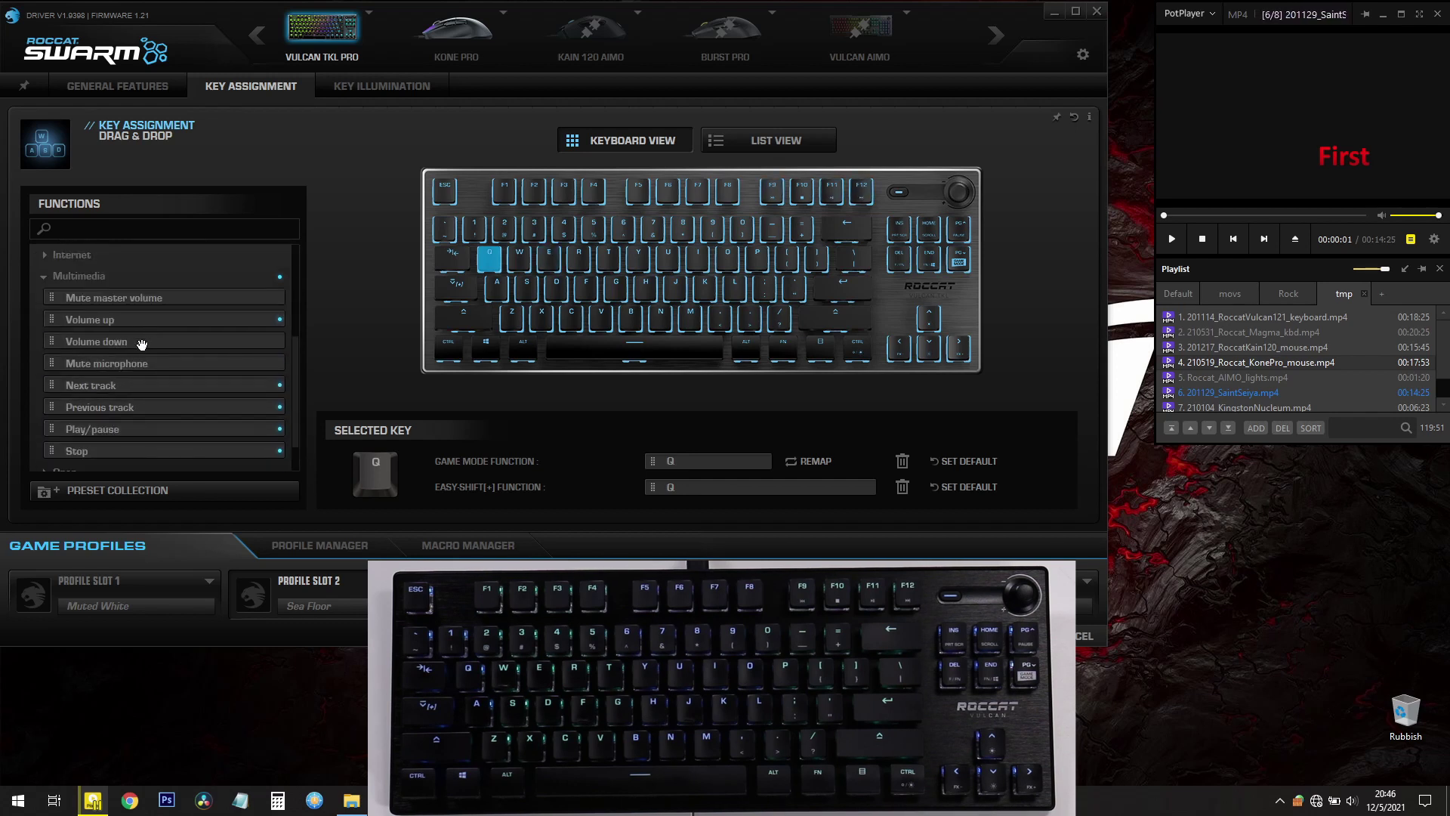
drag(117, 341, 722, 482)
click(1009, 636)
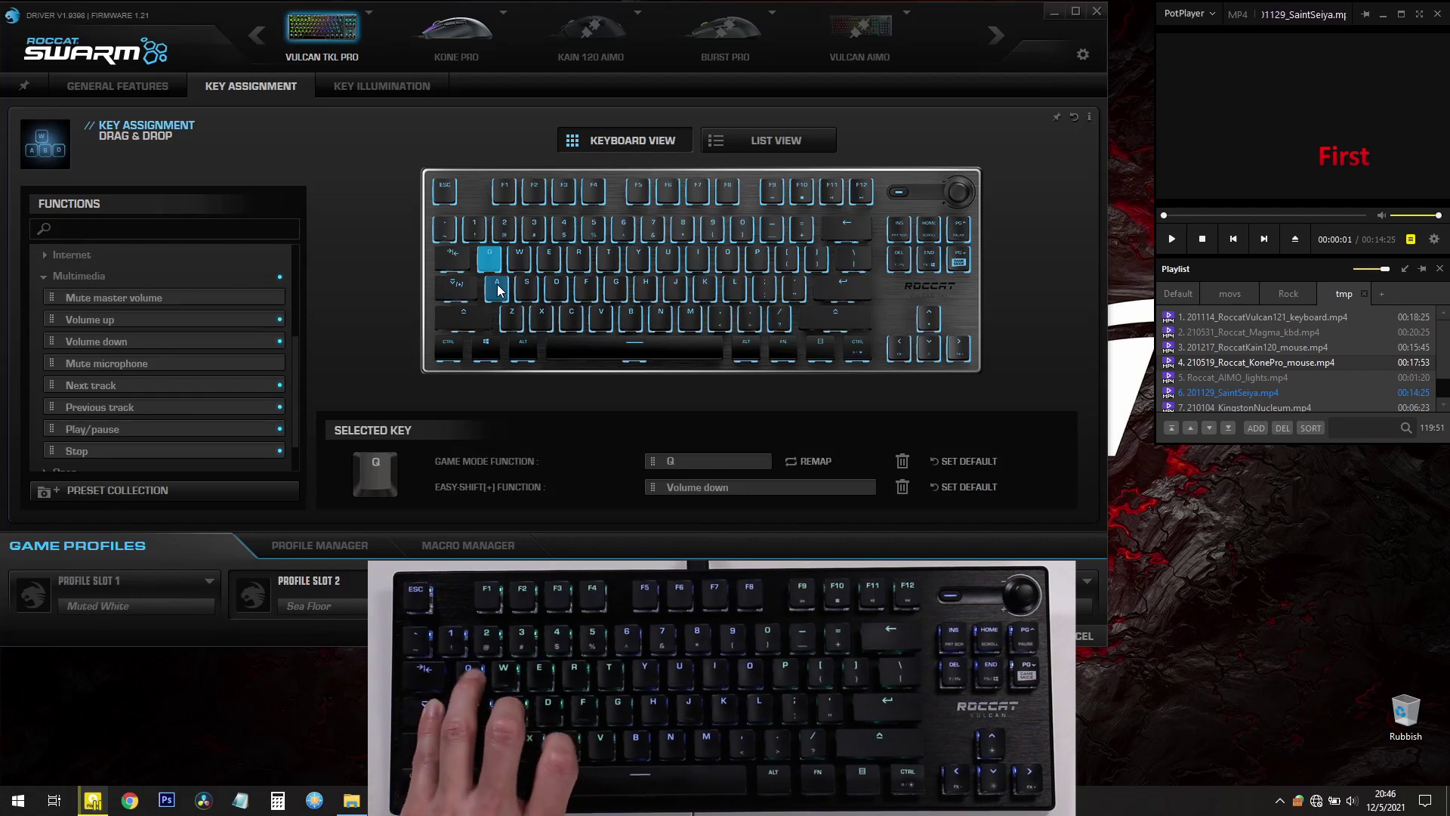
Test the new Q and E Easy-Shift assignments by lowering, raising and again lowering the master volume.
key(XF86AudioLowerVolume)
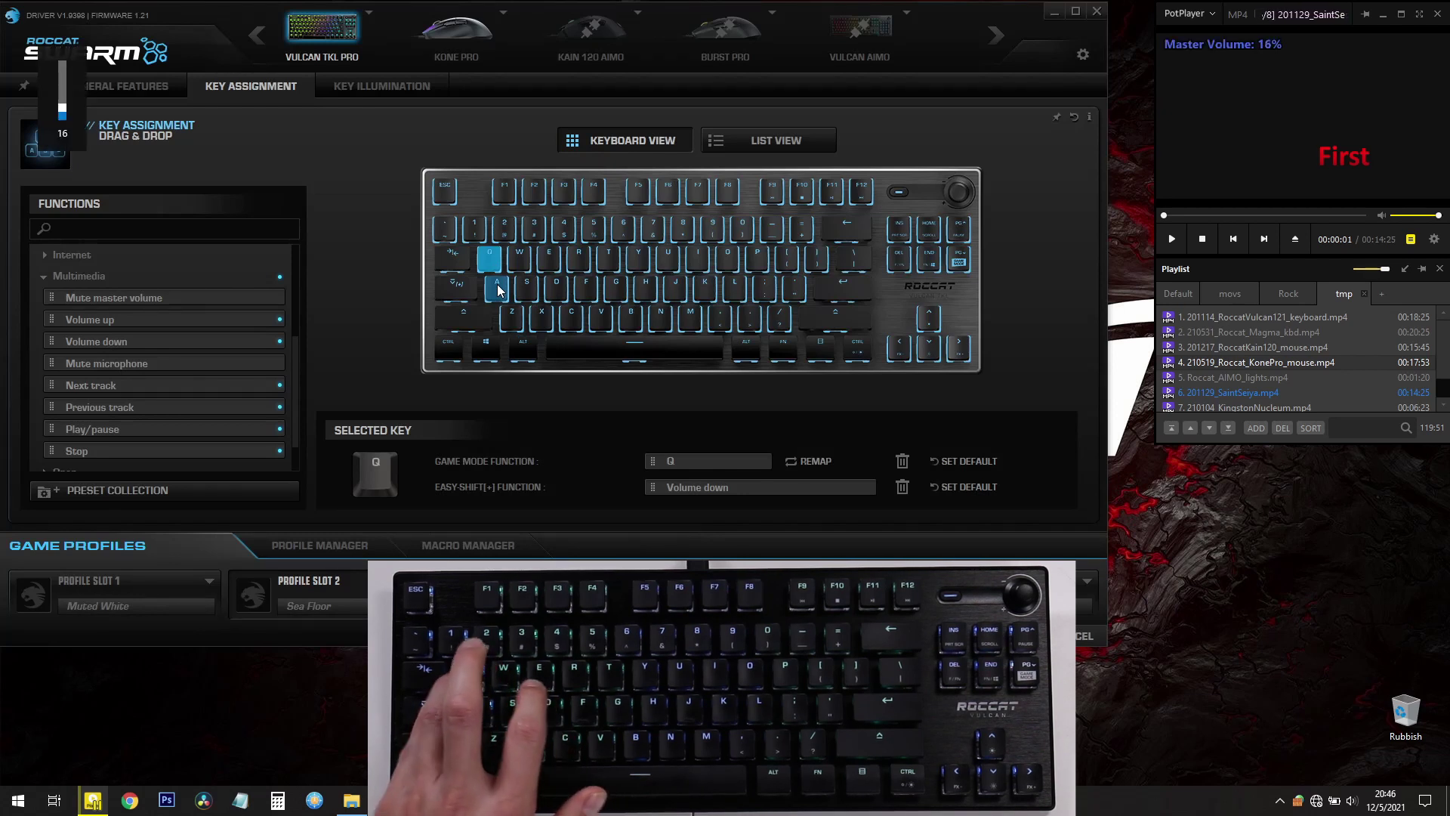
key(XF86AudioRaiseVolume)
key(XF86AudioRaiseVolume)
key(XF86AudioRaiseVolume)
key(XF86AudioRaiseVolume)
key(XF86AudioRaiseVolume)
key(XF86AudioRaiseVolume)
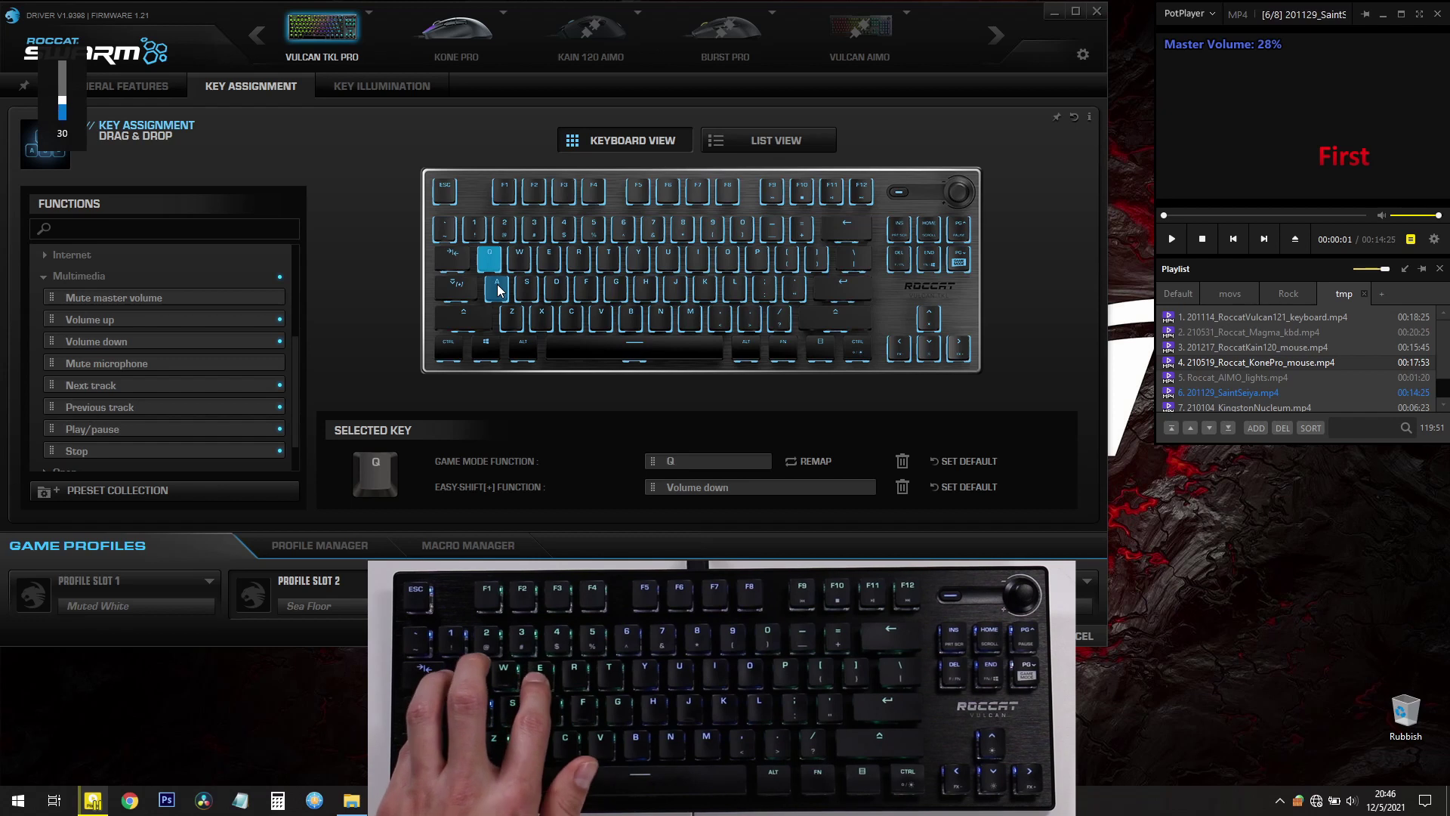
key(XF86AudioLowerVolume)
key(XF86AudioLowerVolume)
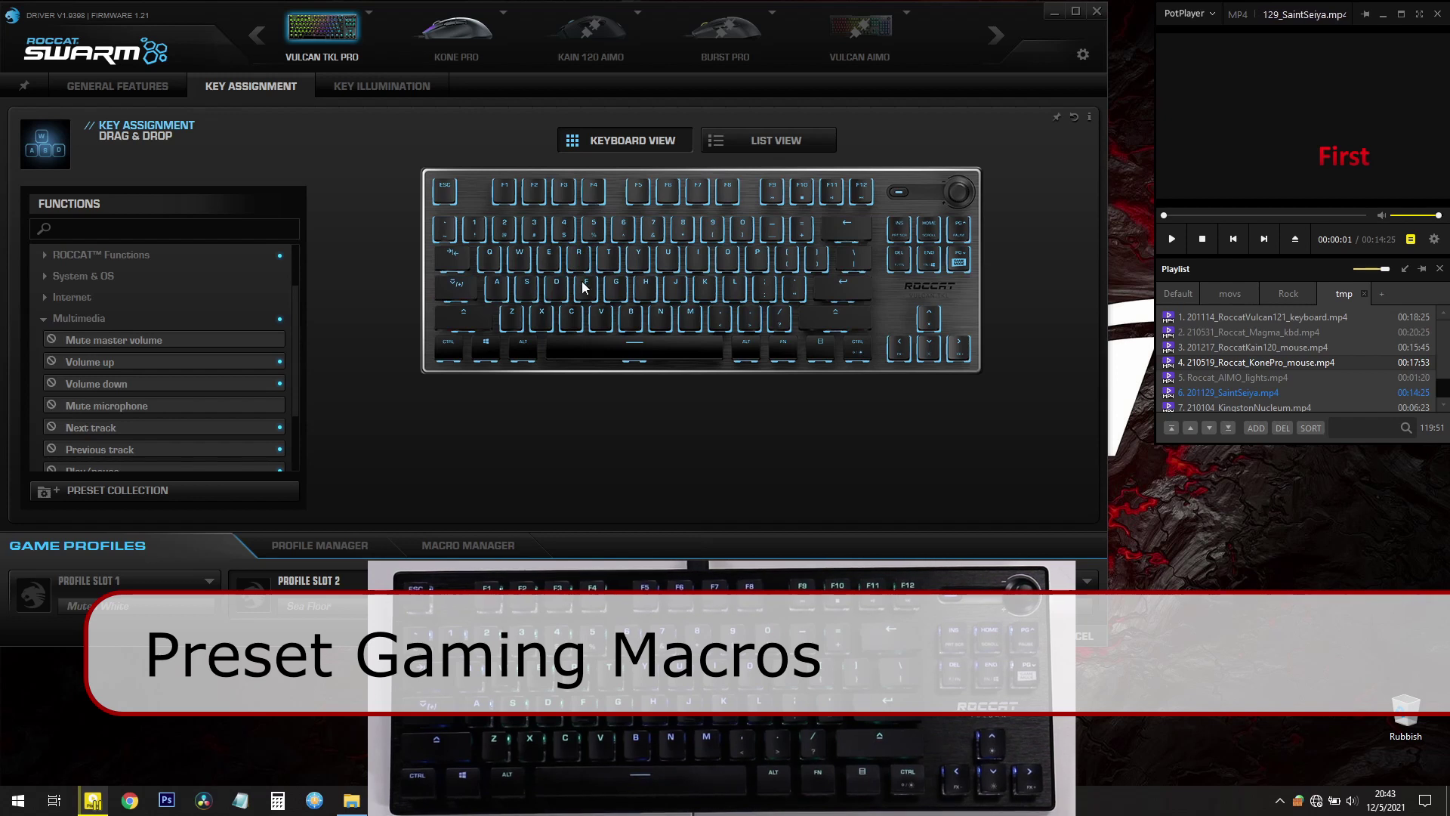
click(579, 260)
click(333, 280)
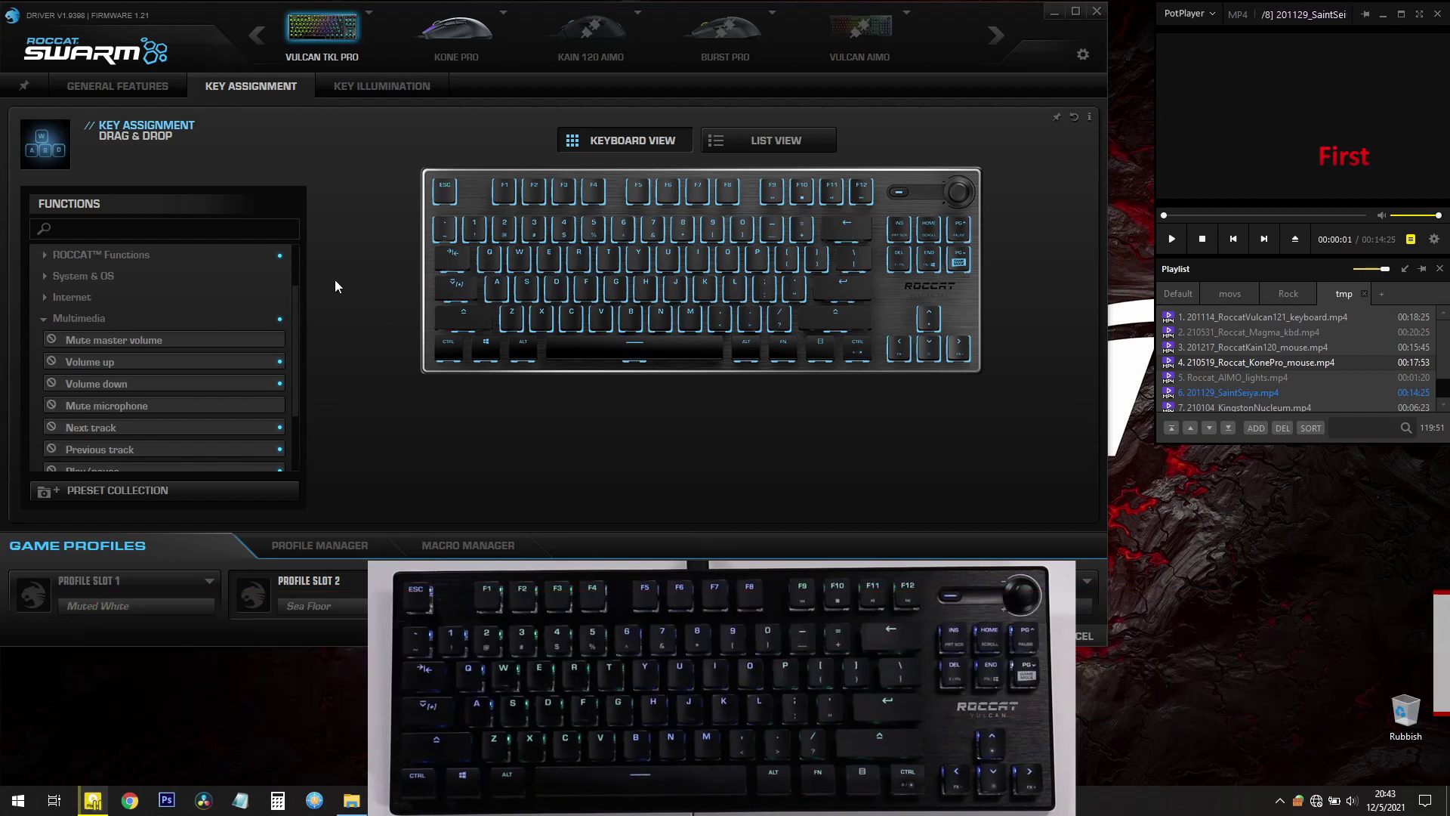
scroll(147, 301, up, 3)
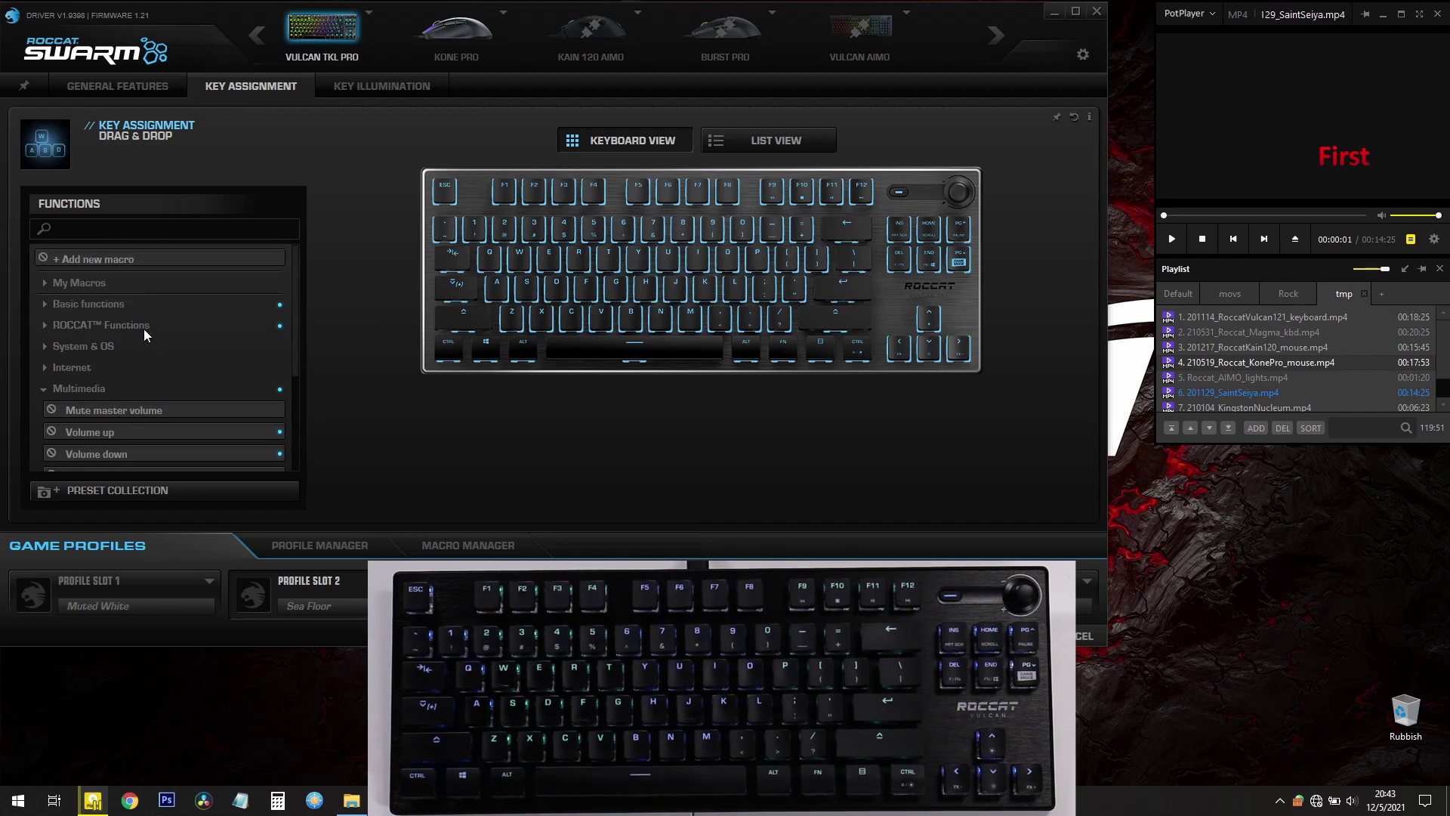
Open the Macro Manager and display the preset Reload macro for Counter-Strike: Global Offensive.
click(468, 549)
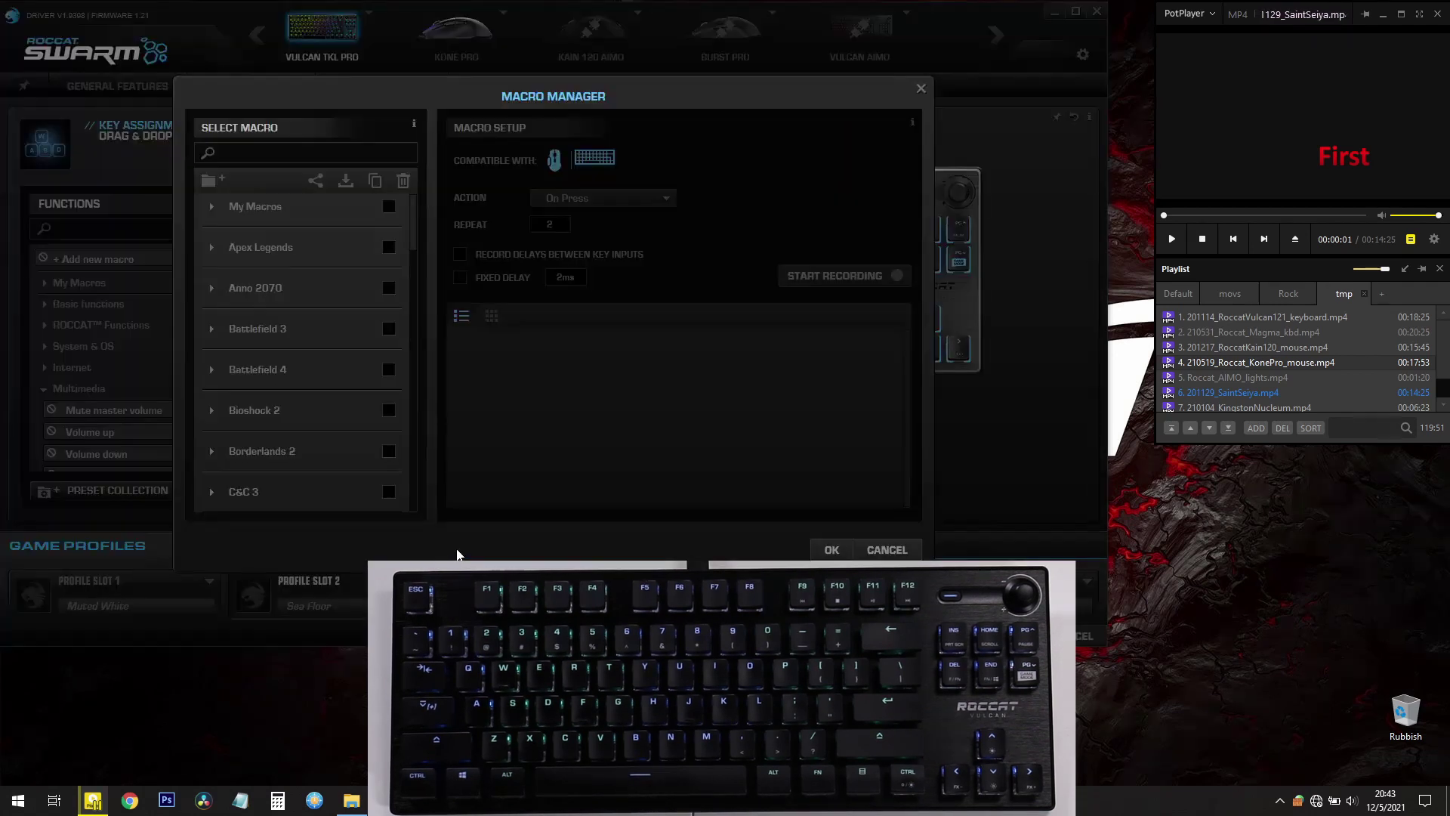
scroll(325, 324, down, 3)
scroll(309, 305, down, 10)
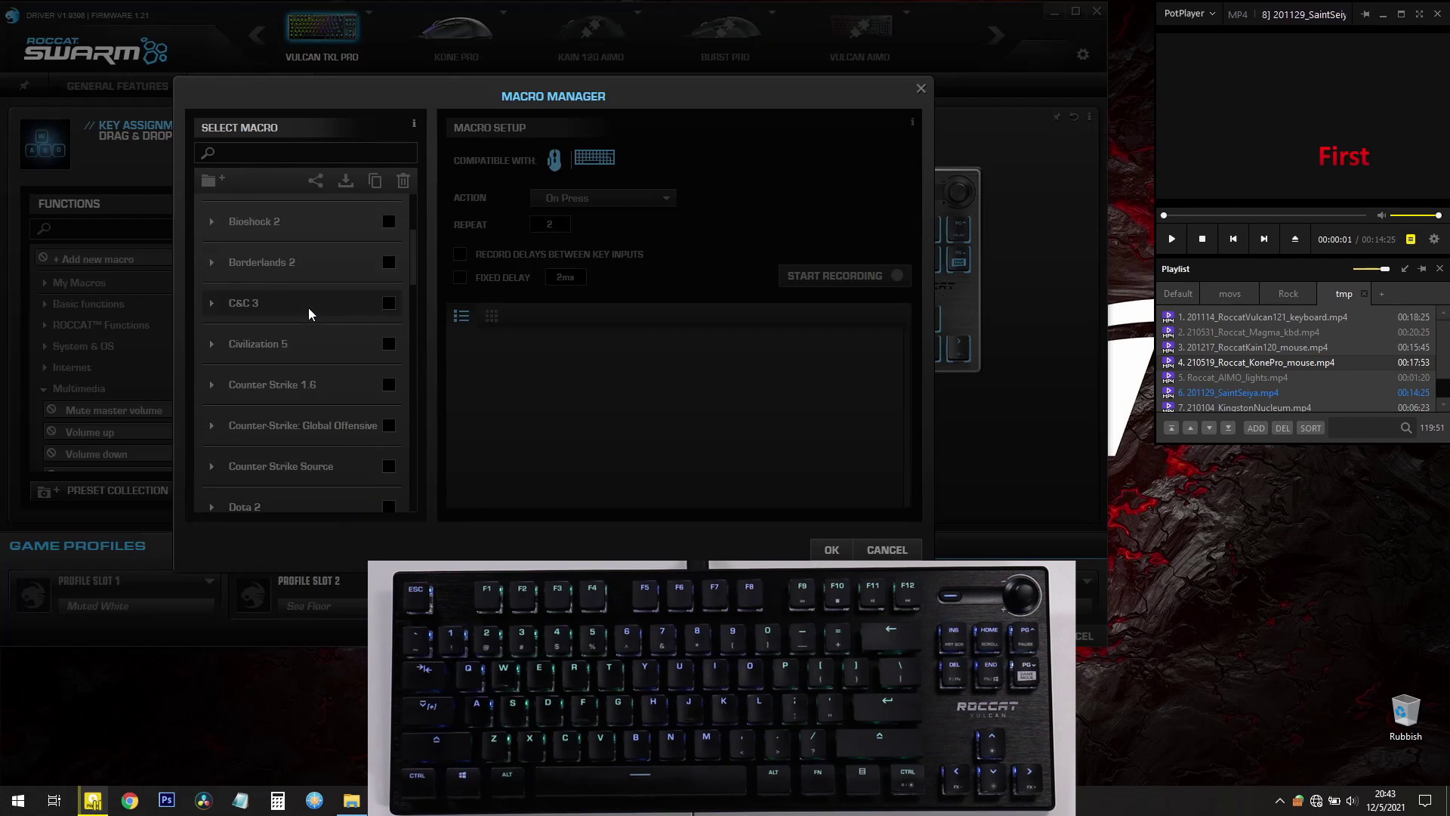
scroll(293, 418, up, 6)
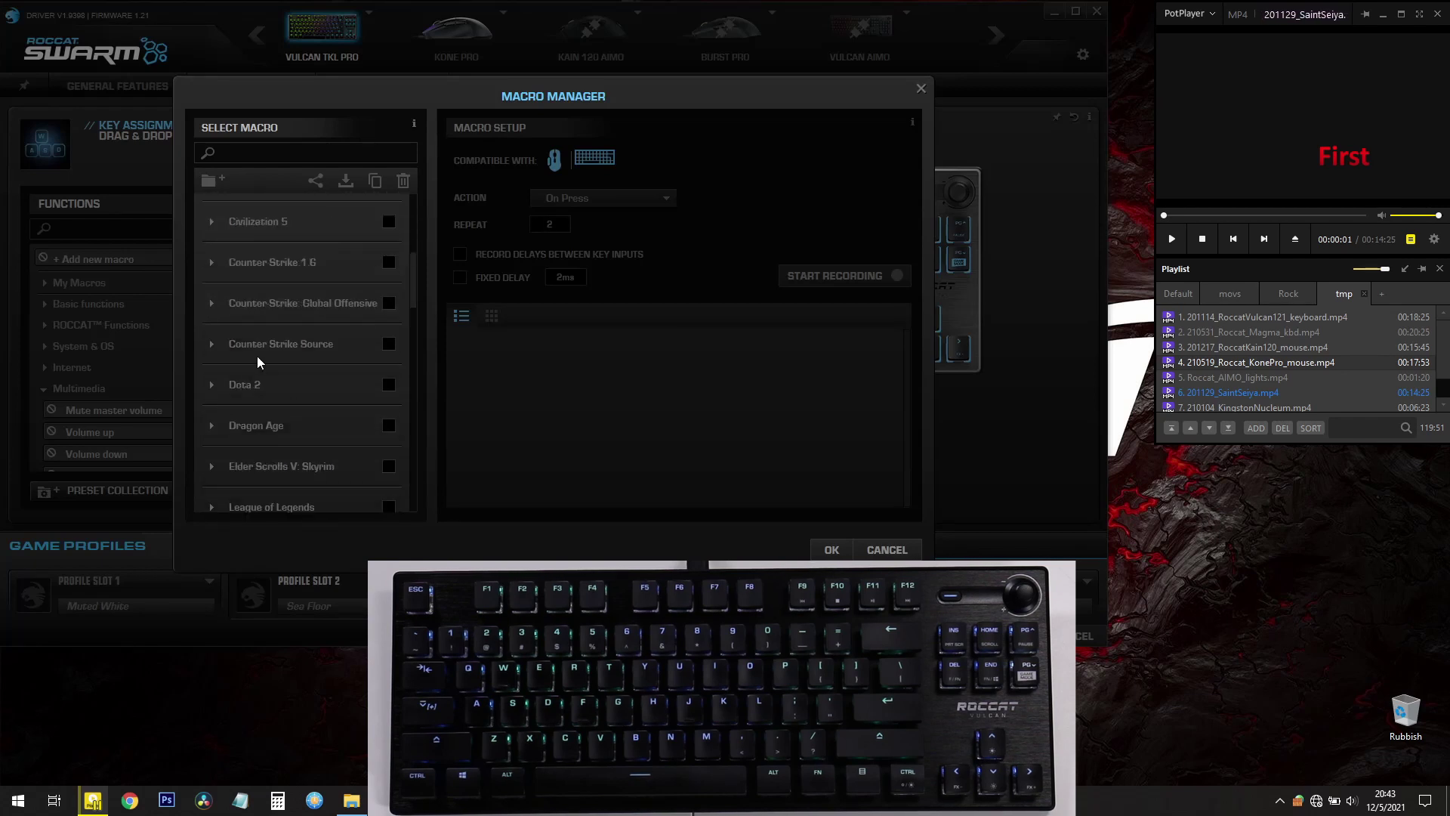
click(211, 304)
click(257, 289)
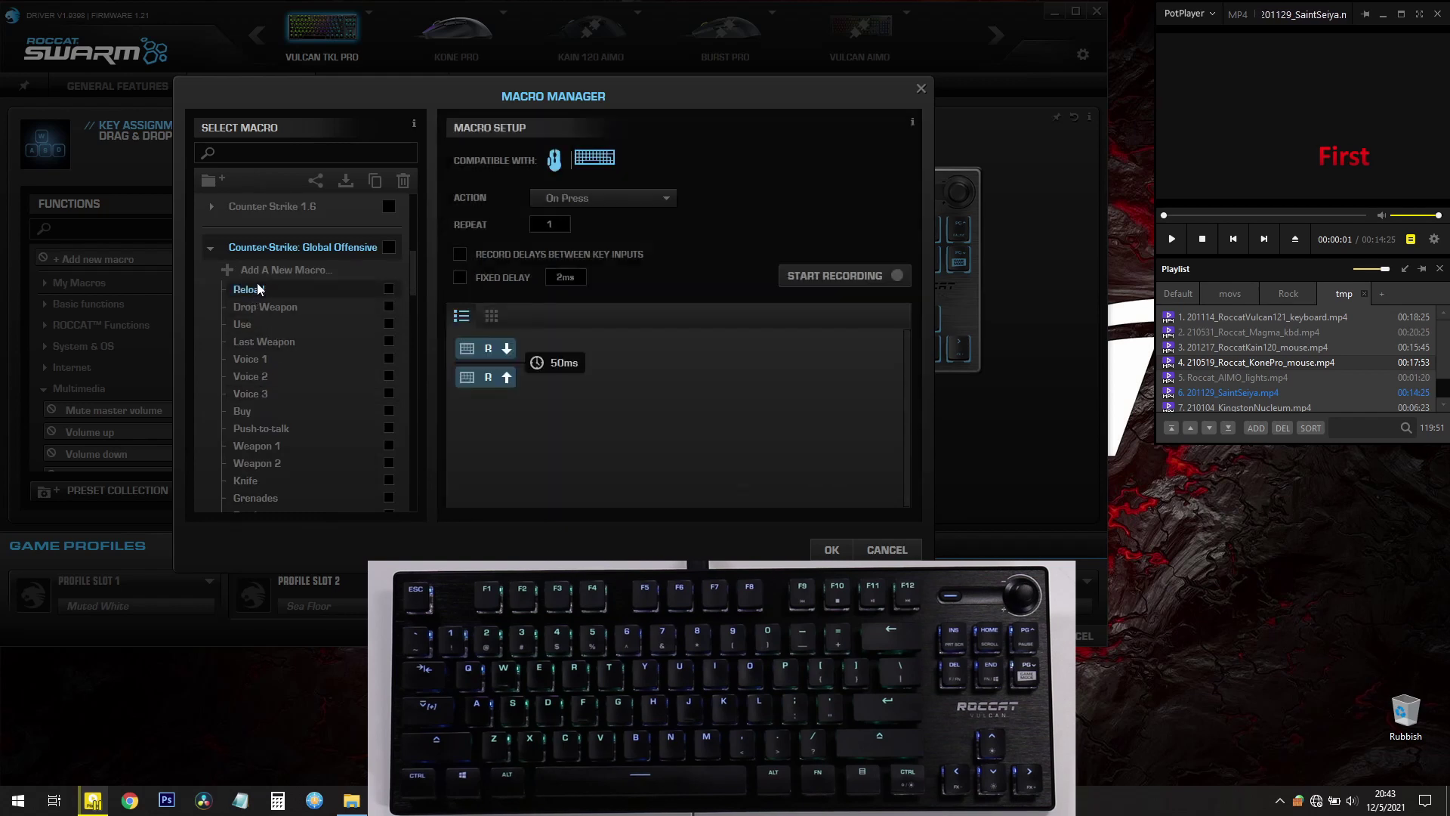
Display the preset Drop Weapon macro for Counter-Strike: Global Offensive and close the Macro Manager without changes.
click(261, 304)
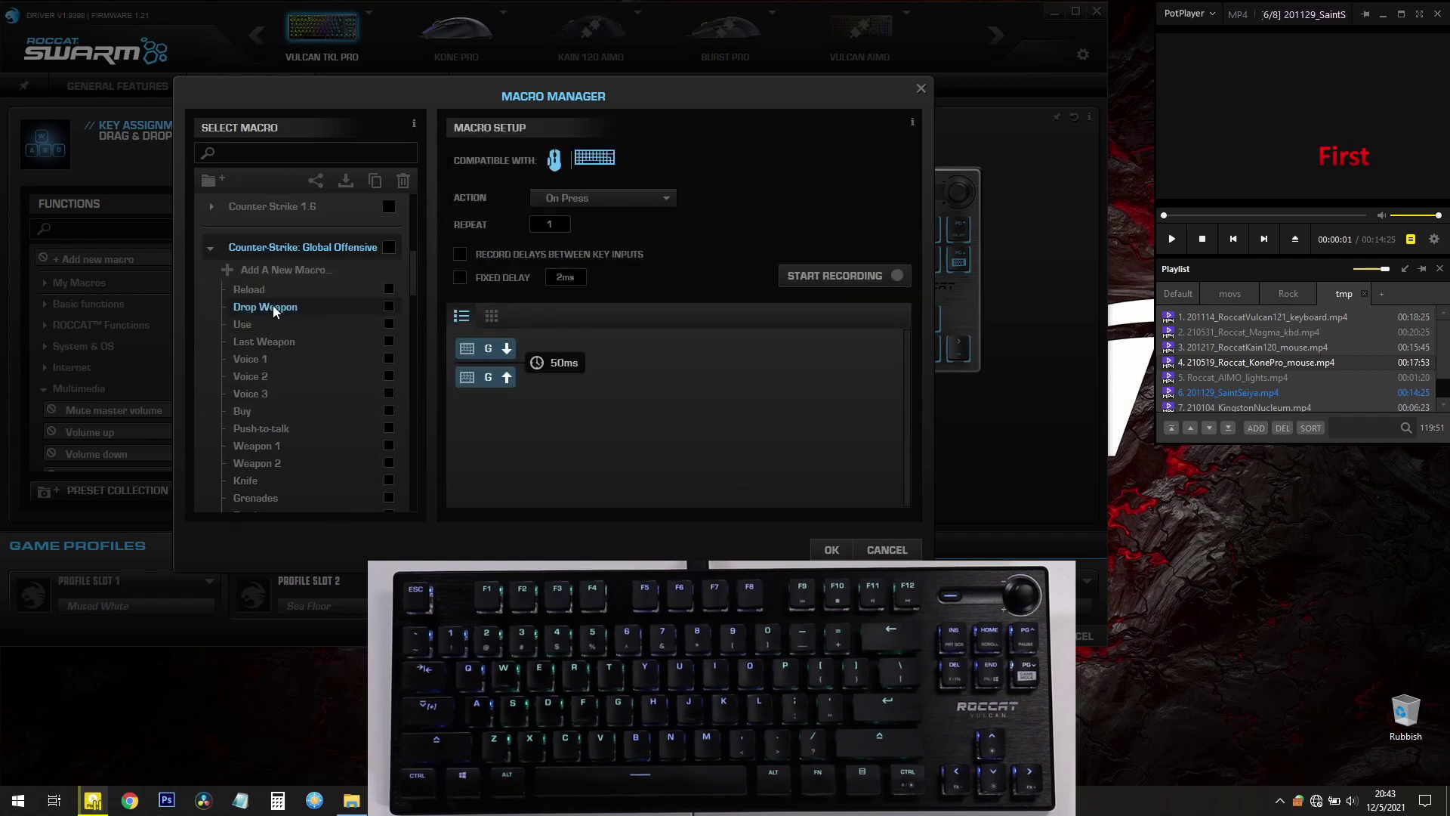
scroll(278, 273, up, 3)
scroll(278, 274, up, 2)
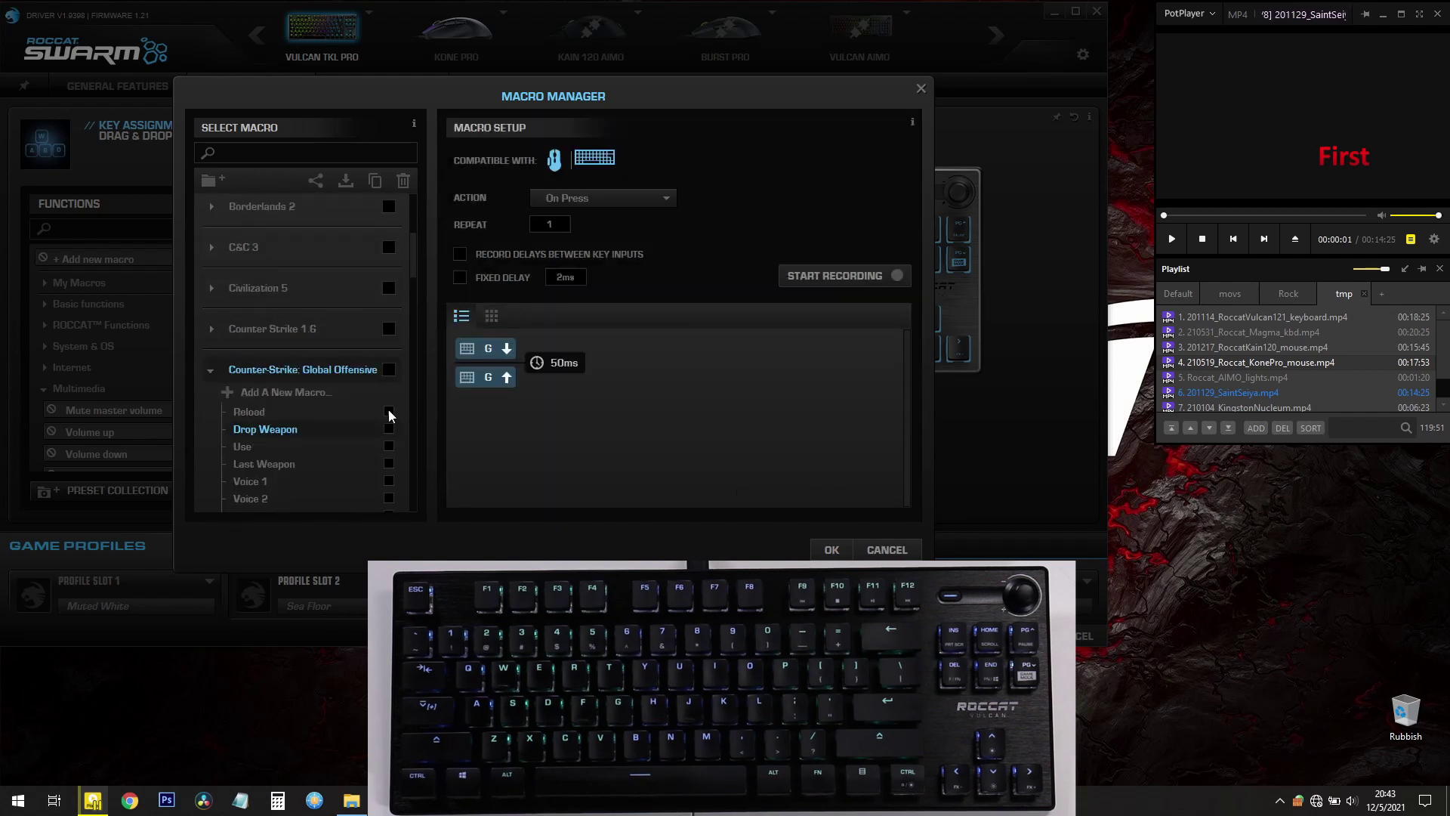
click(891, 550)
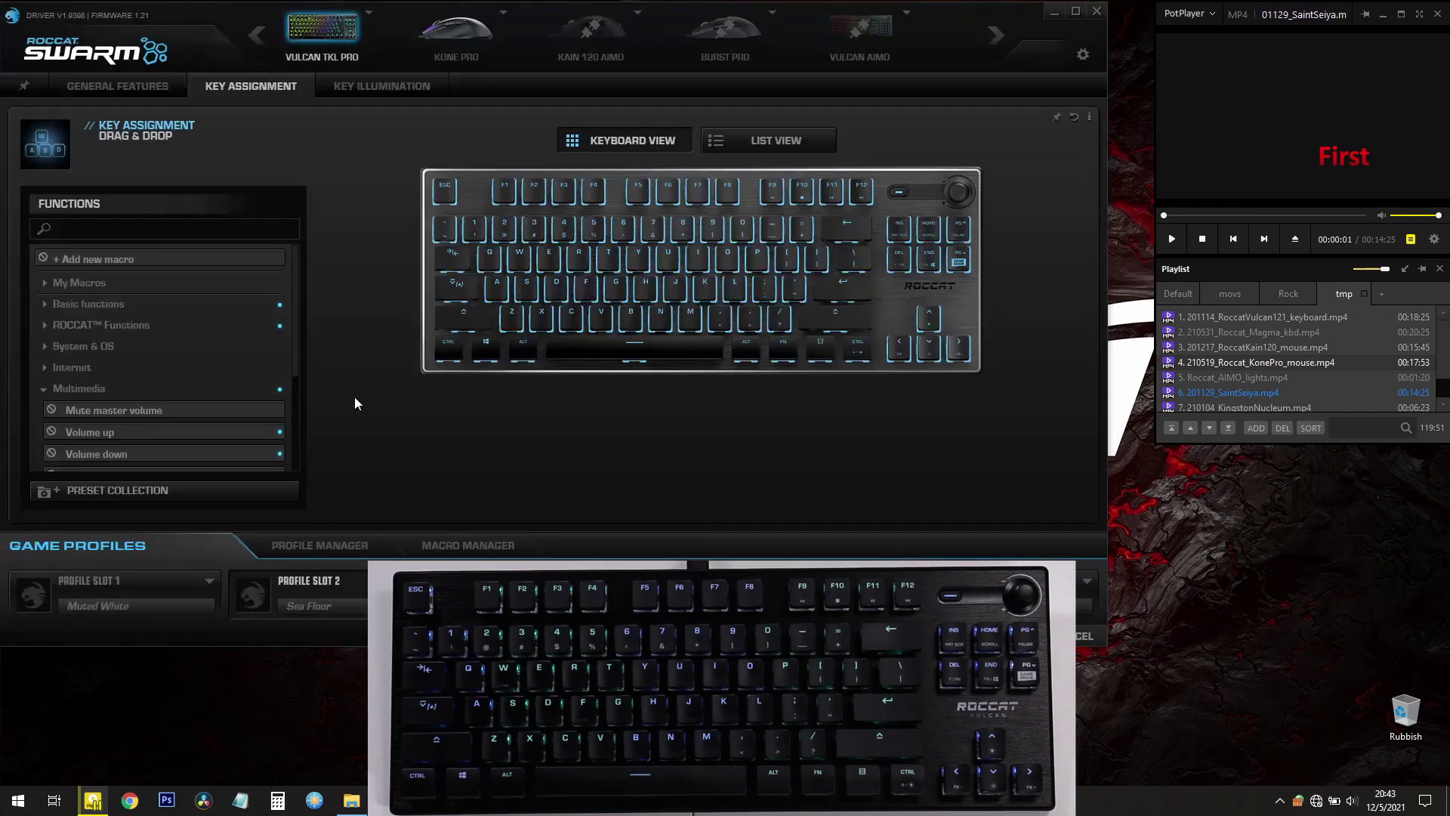
Add the preset macro collection Counter-Strike Global Offensive.dat to the keyboard's function list.
click(136, 490)
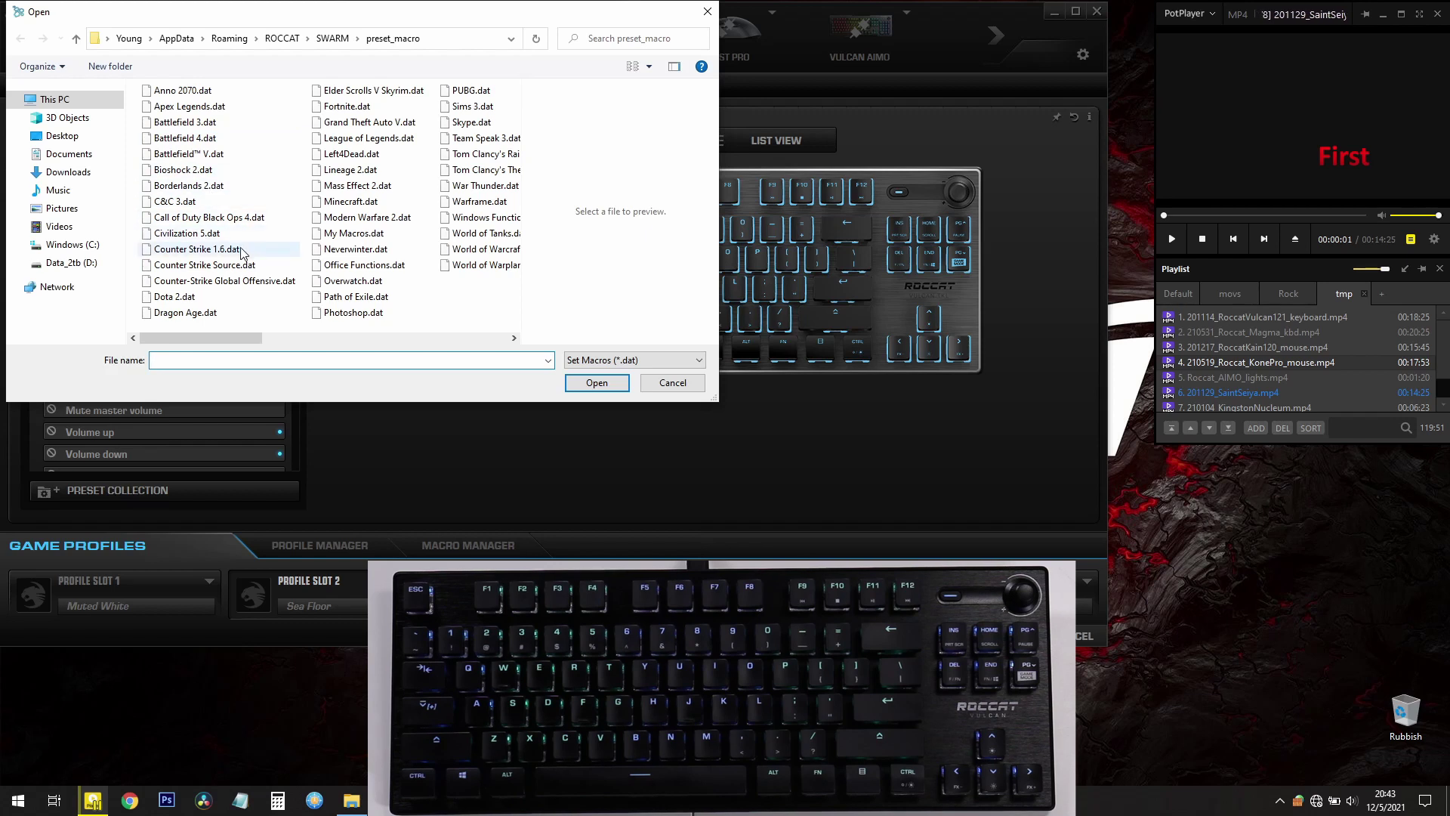
click(255, 284)
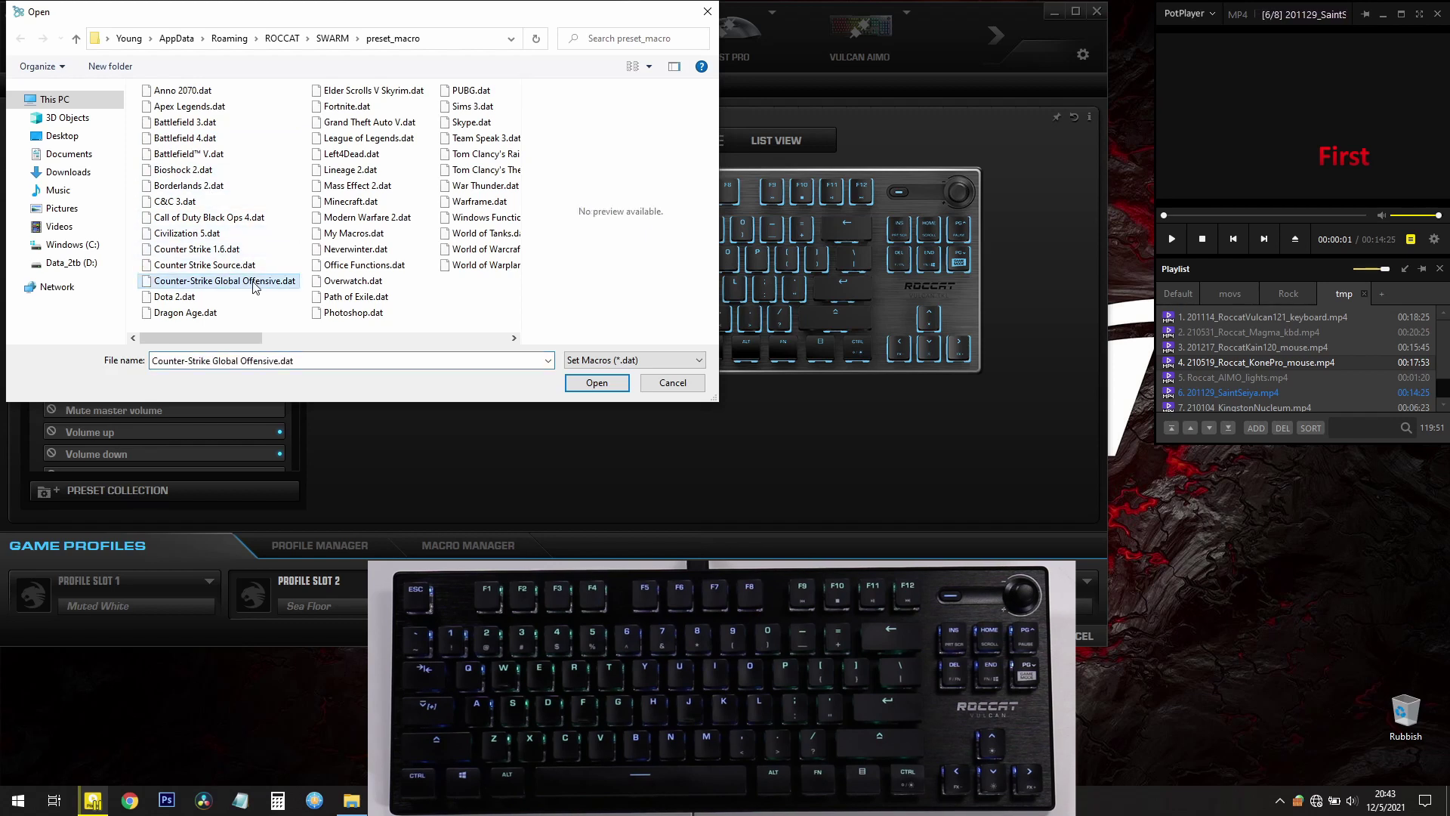
click(596, 383)
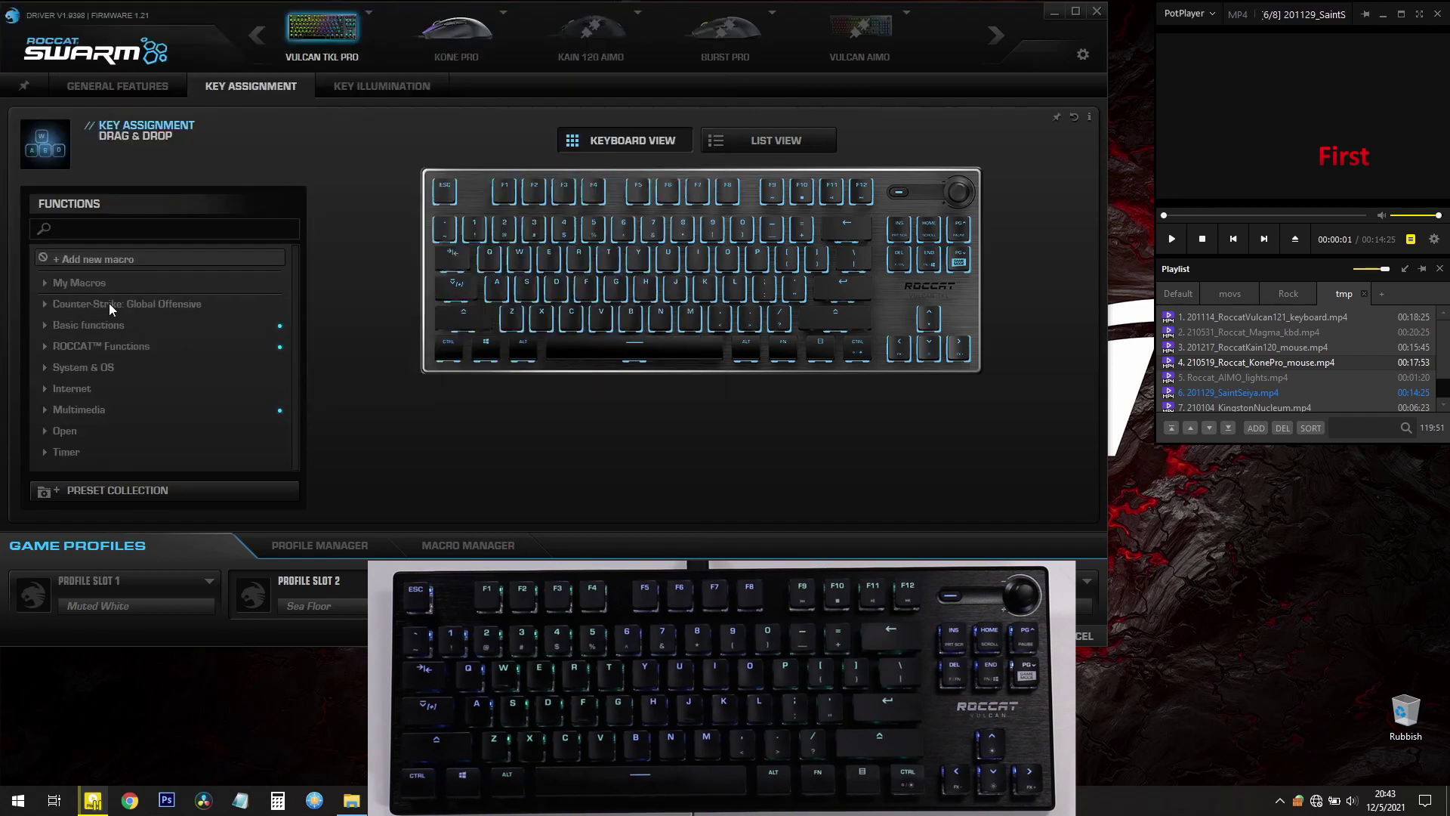
Assign the Counter-Strike: Global Offensive macro Last Weapon to the R key's Easy-Shift[+] function.
click(56, 310)
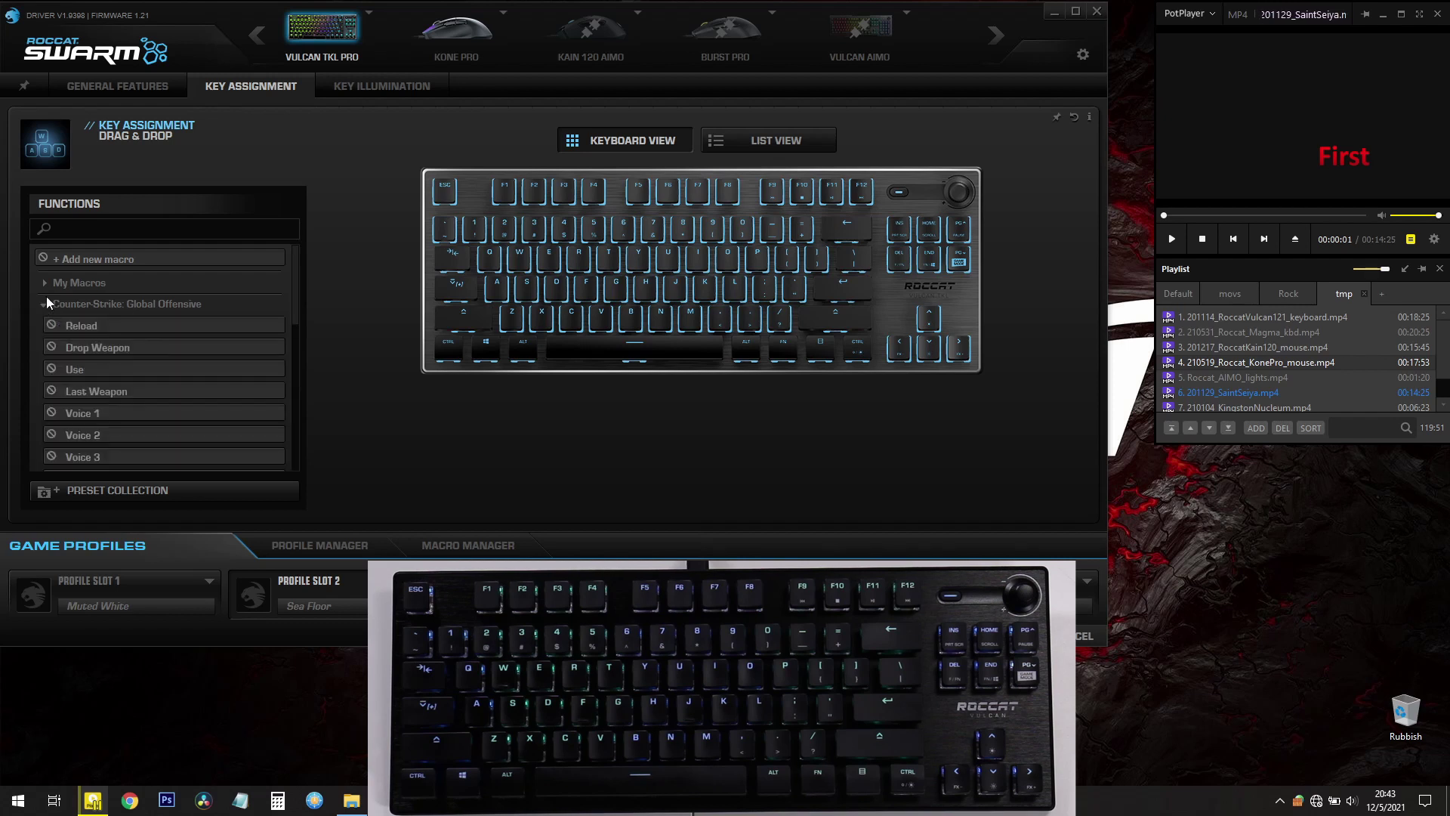
scroll(56, 310, down, 2)
click(583, 256)
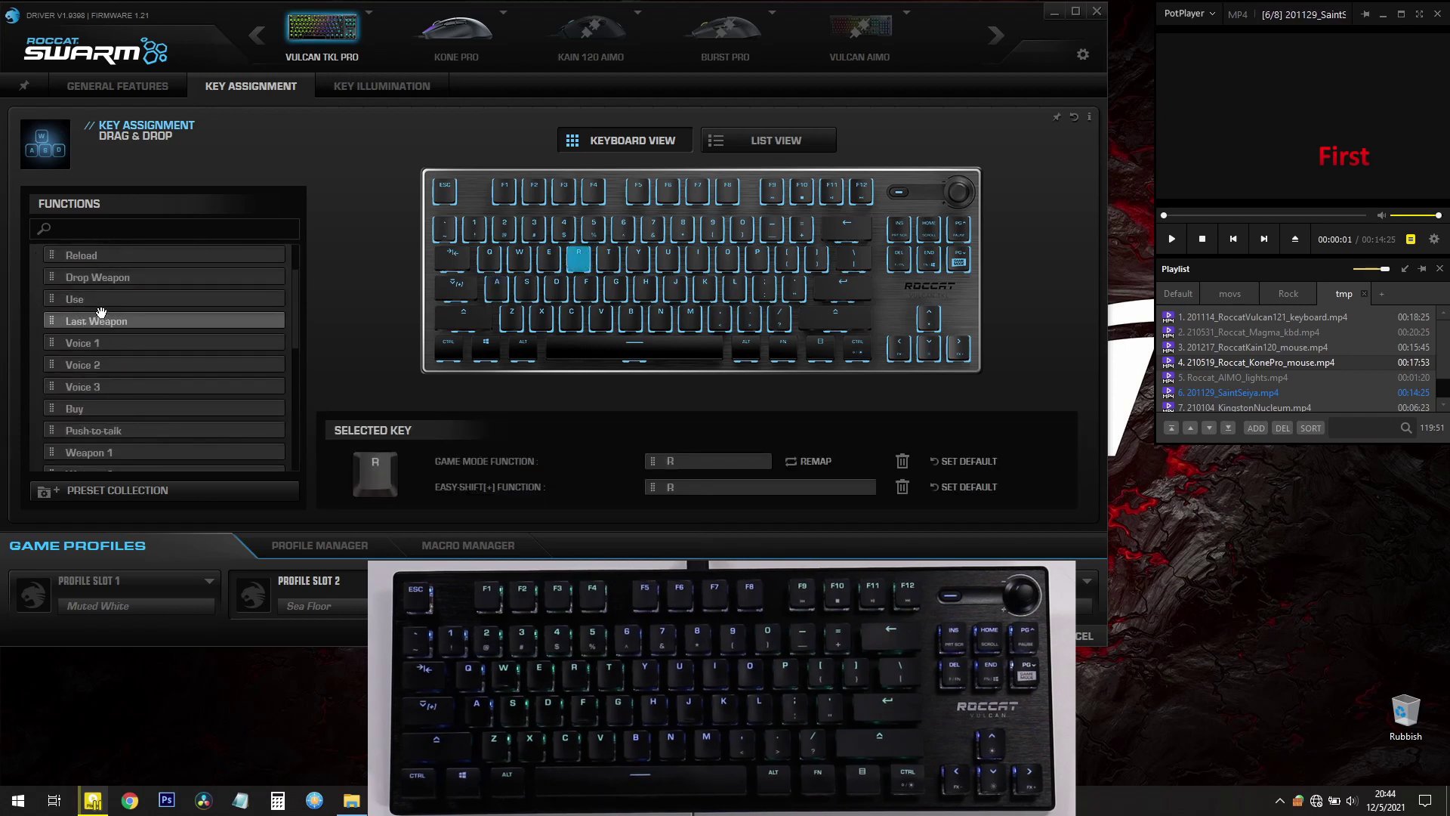
drag(111, 322, 700, 490)
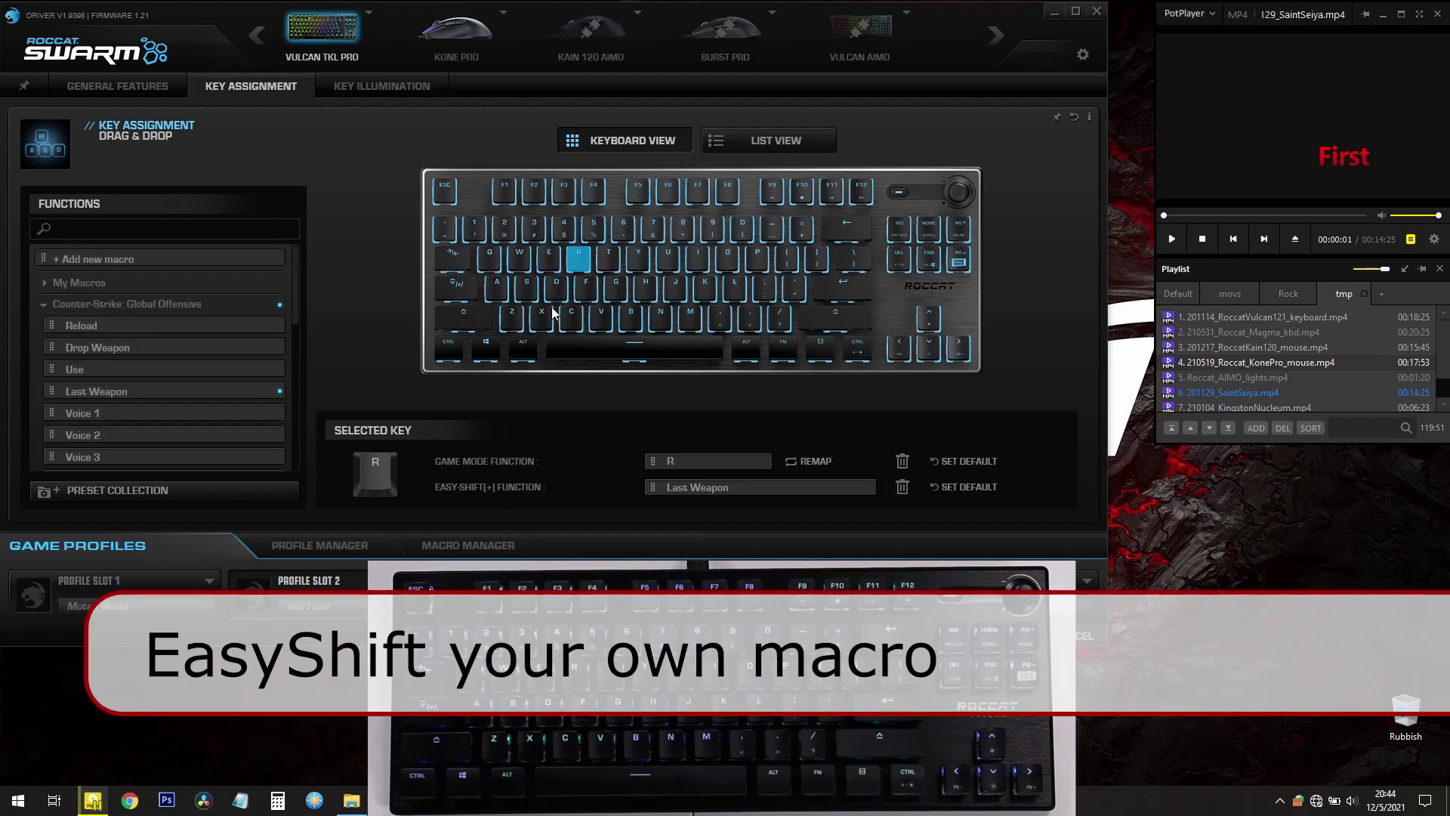
Add a new macro to the My Macros group in the Macro Manager.
click(42, 303)
click(46, 284)
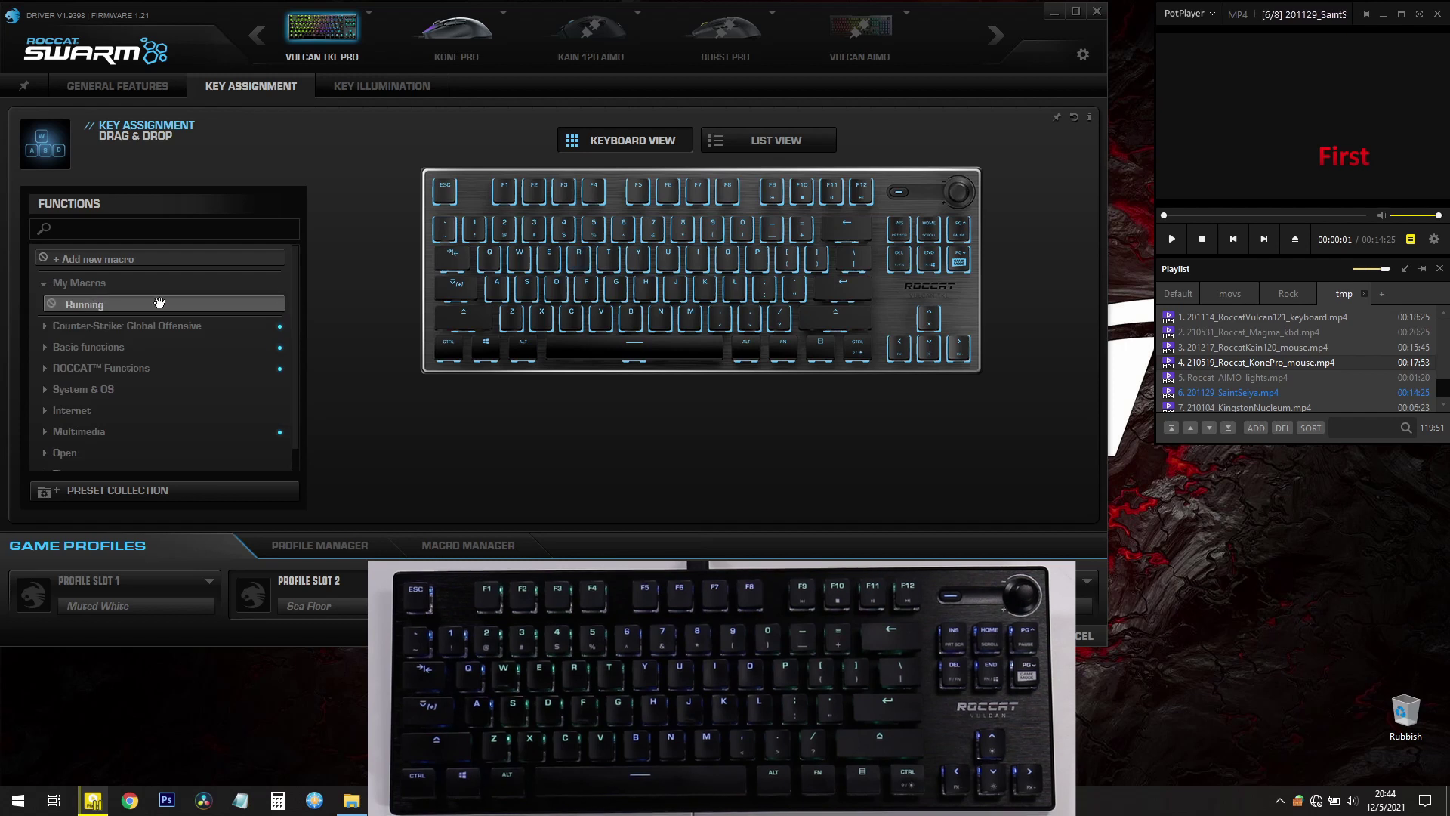
click(478, 543)
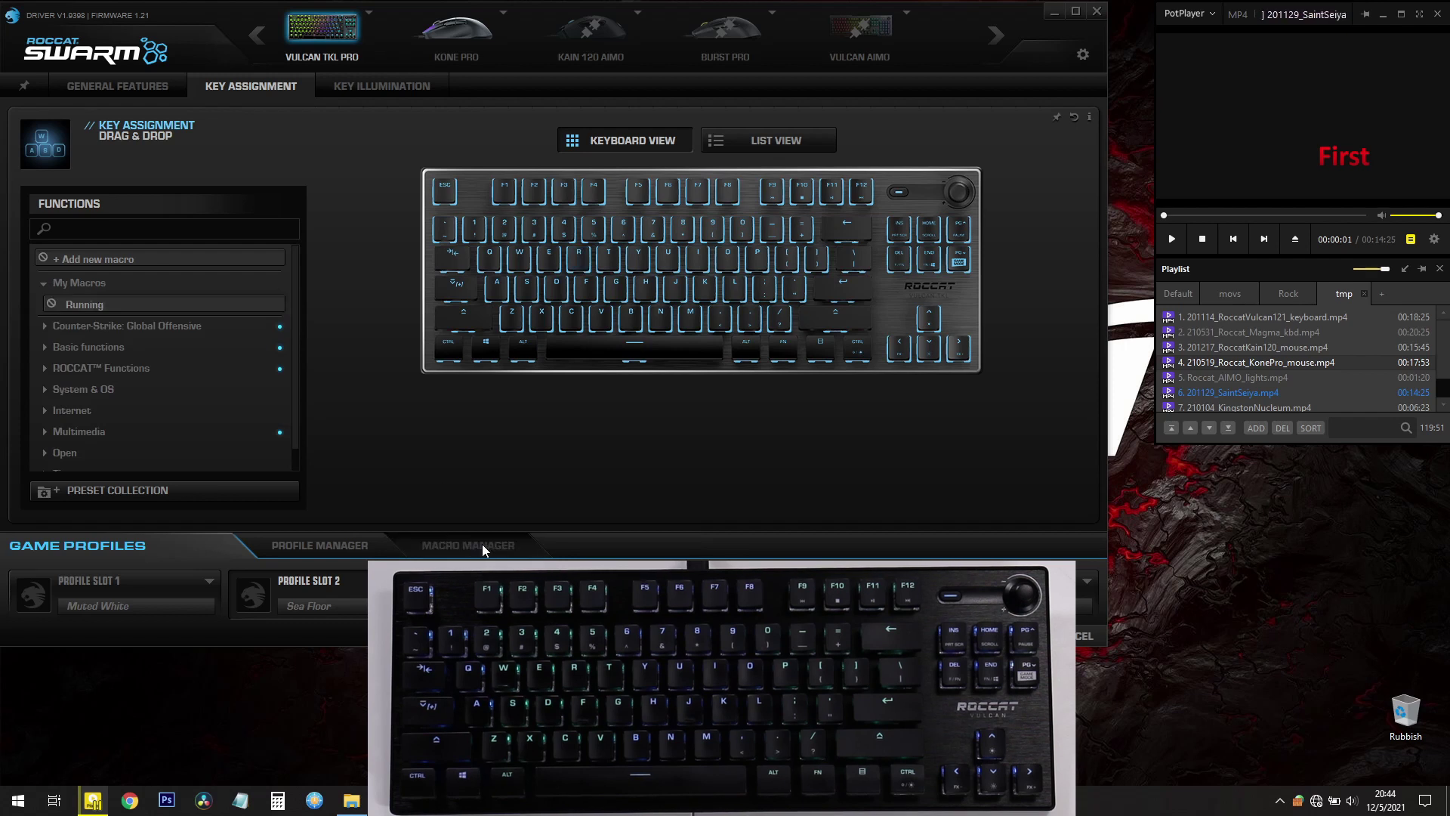
click(211, 208)
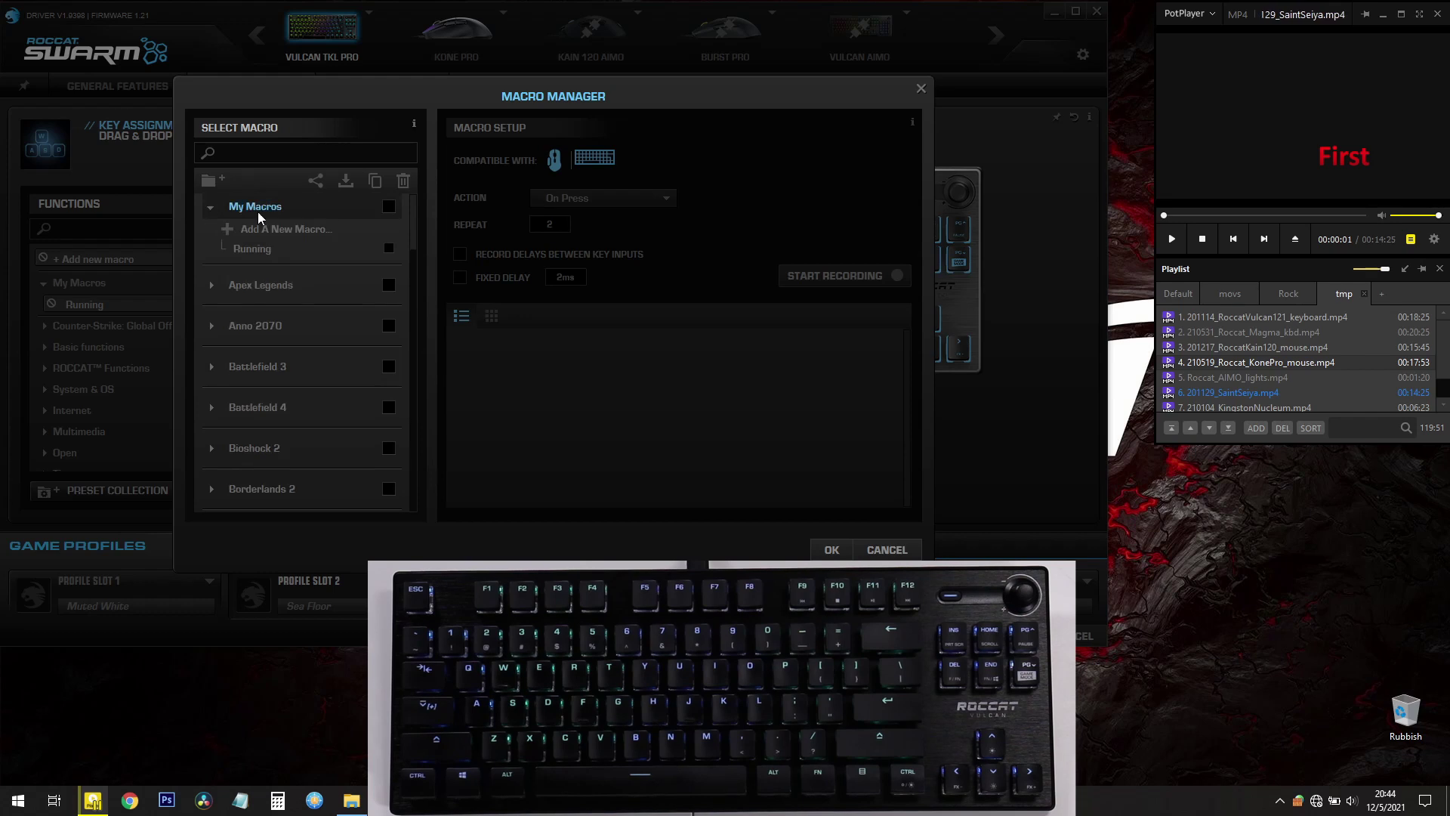
click(276, 230)
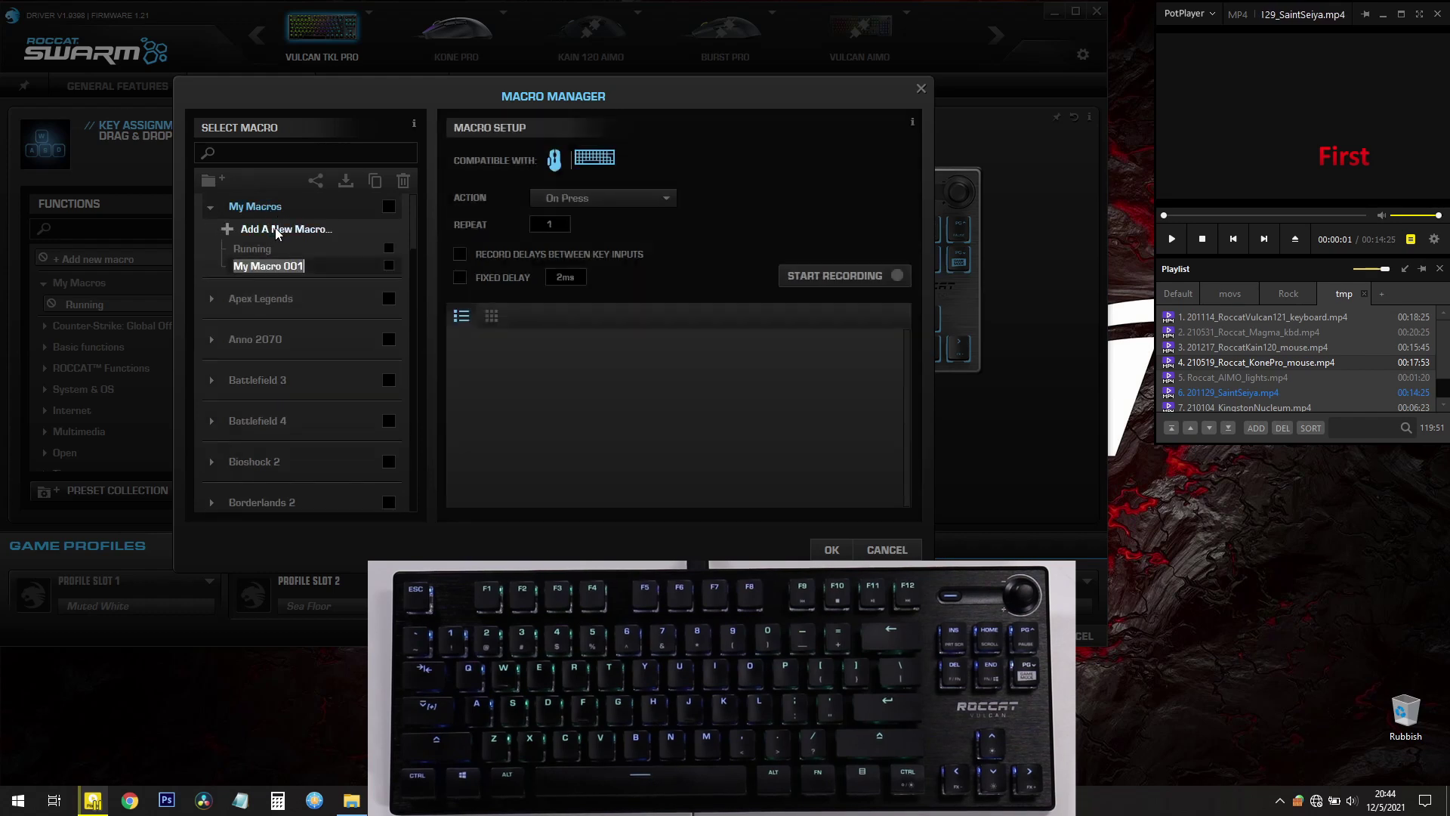
Record a key sequence using R, Q, W and other letters, ending with Q+A and 3, for the new macro.
click(830, 276)
key(r+f)
key(q)
key(q+a)
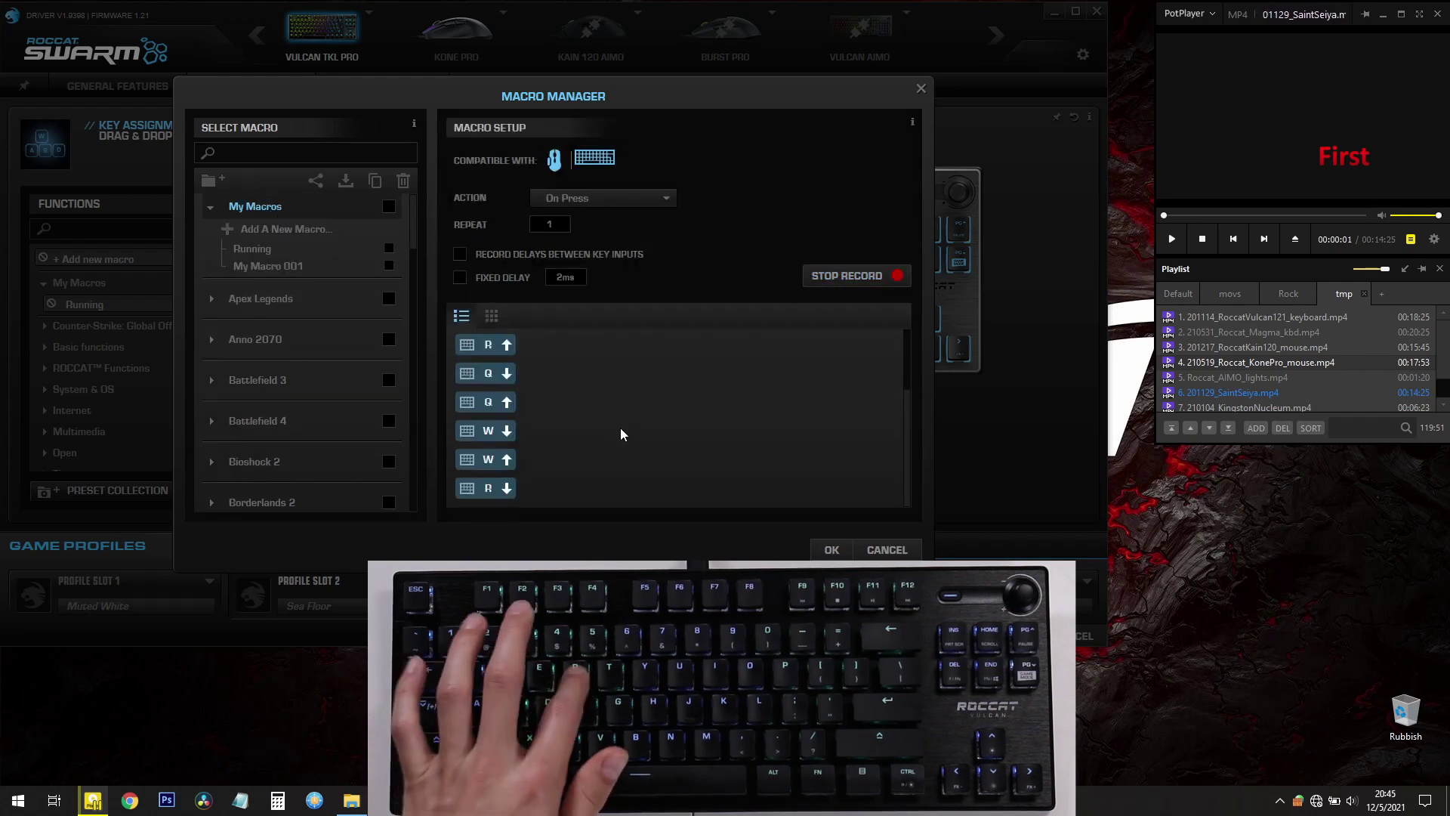
key(3)
click(833, 275)
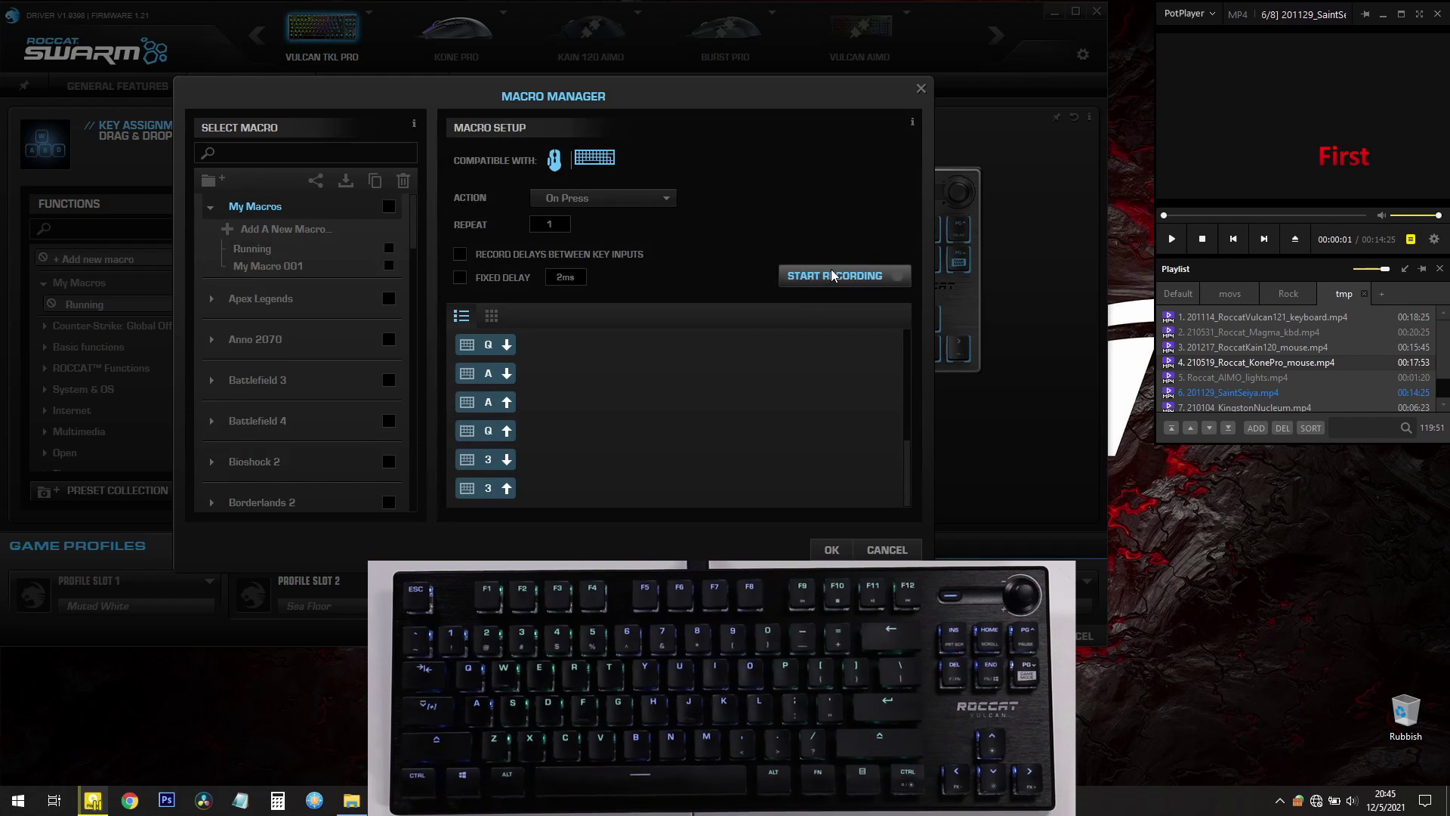
Rename the recorded macro as test2 and save the Macro Manager changes.
click(294, 269)
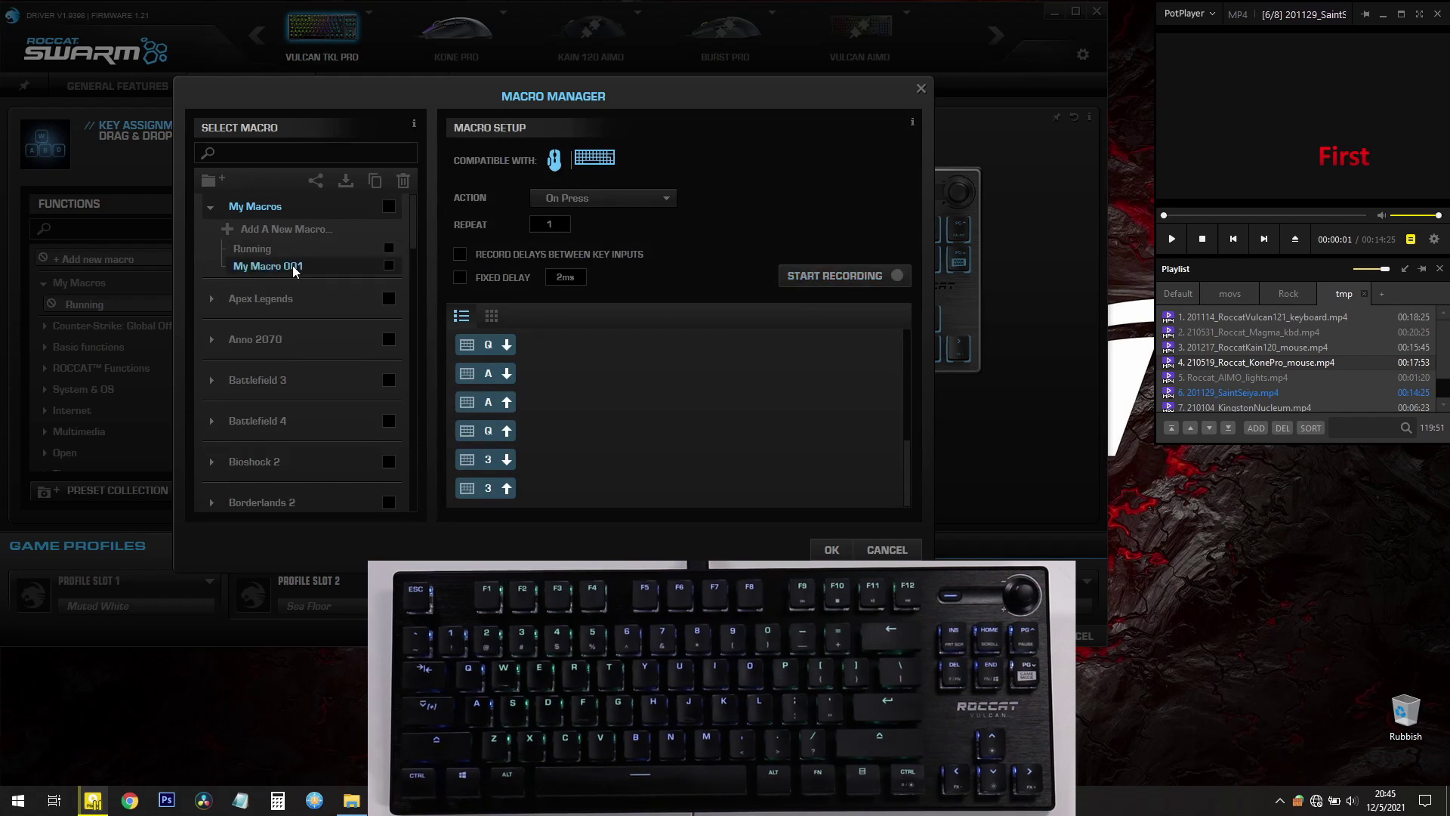
click(294, 268)
double_click(308, 266)
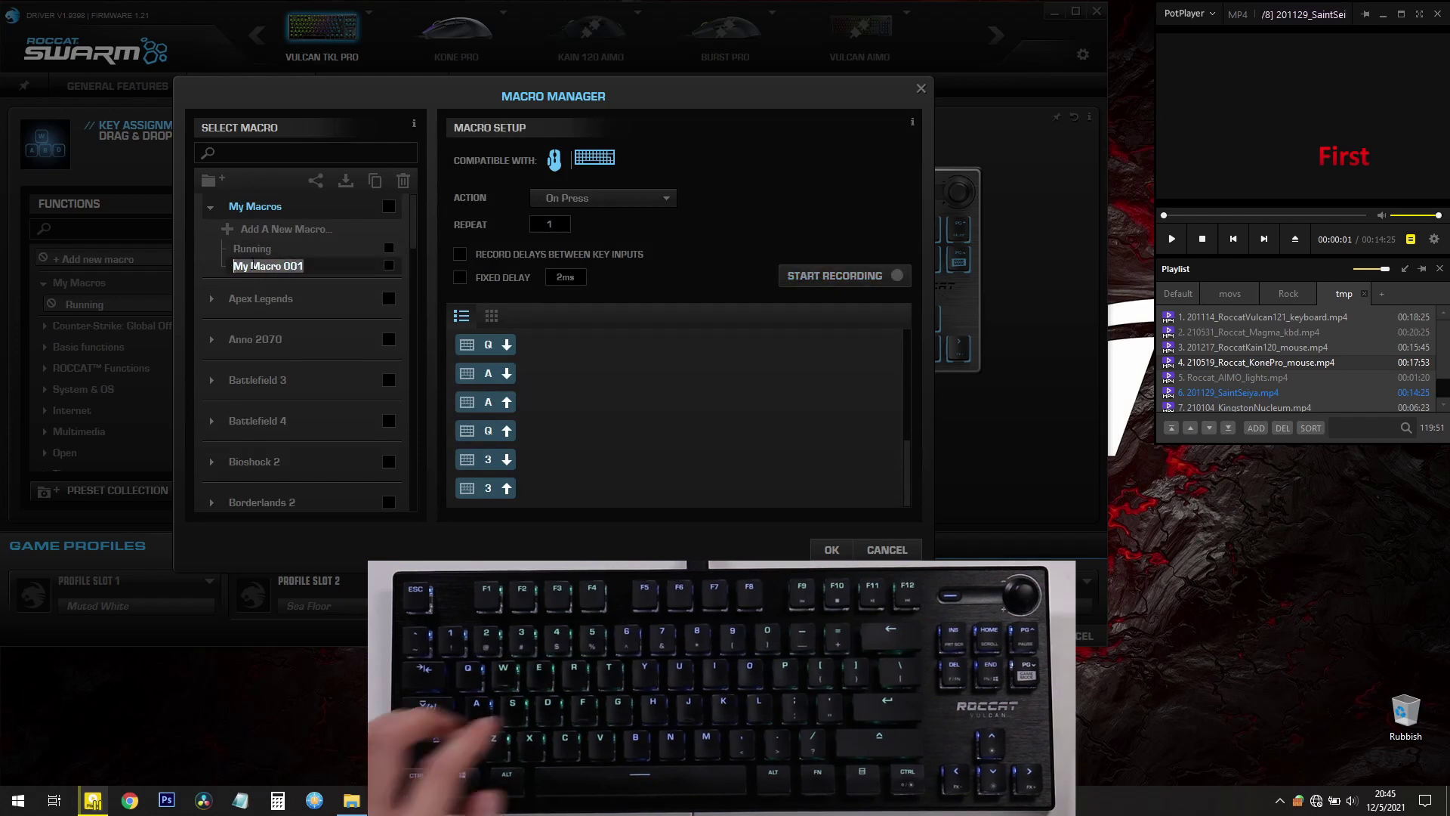
text(test2)
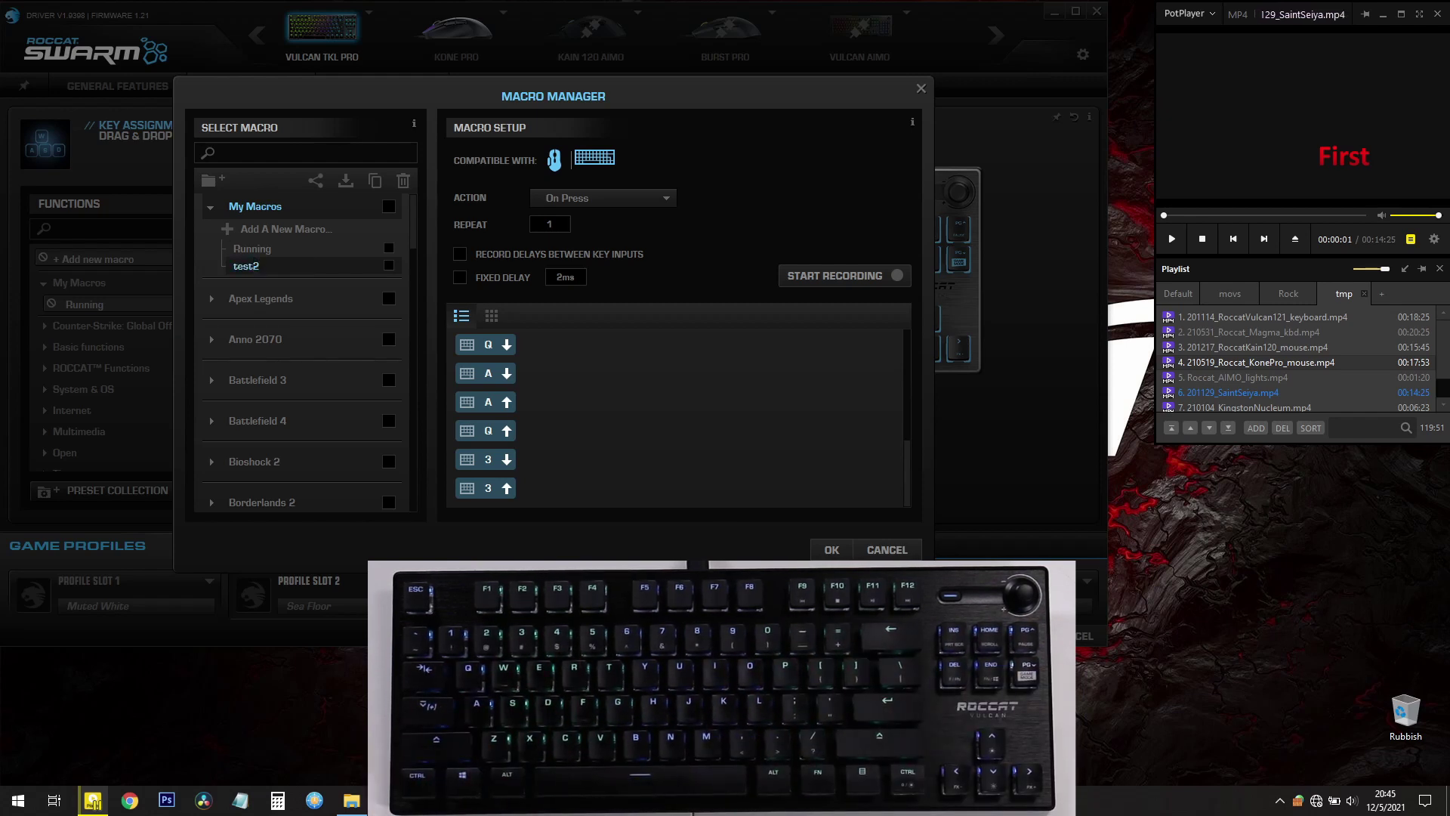
click(832, 551)
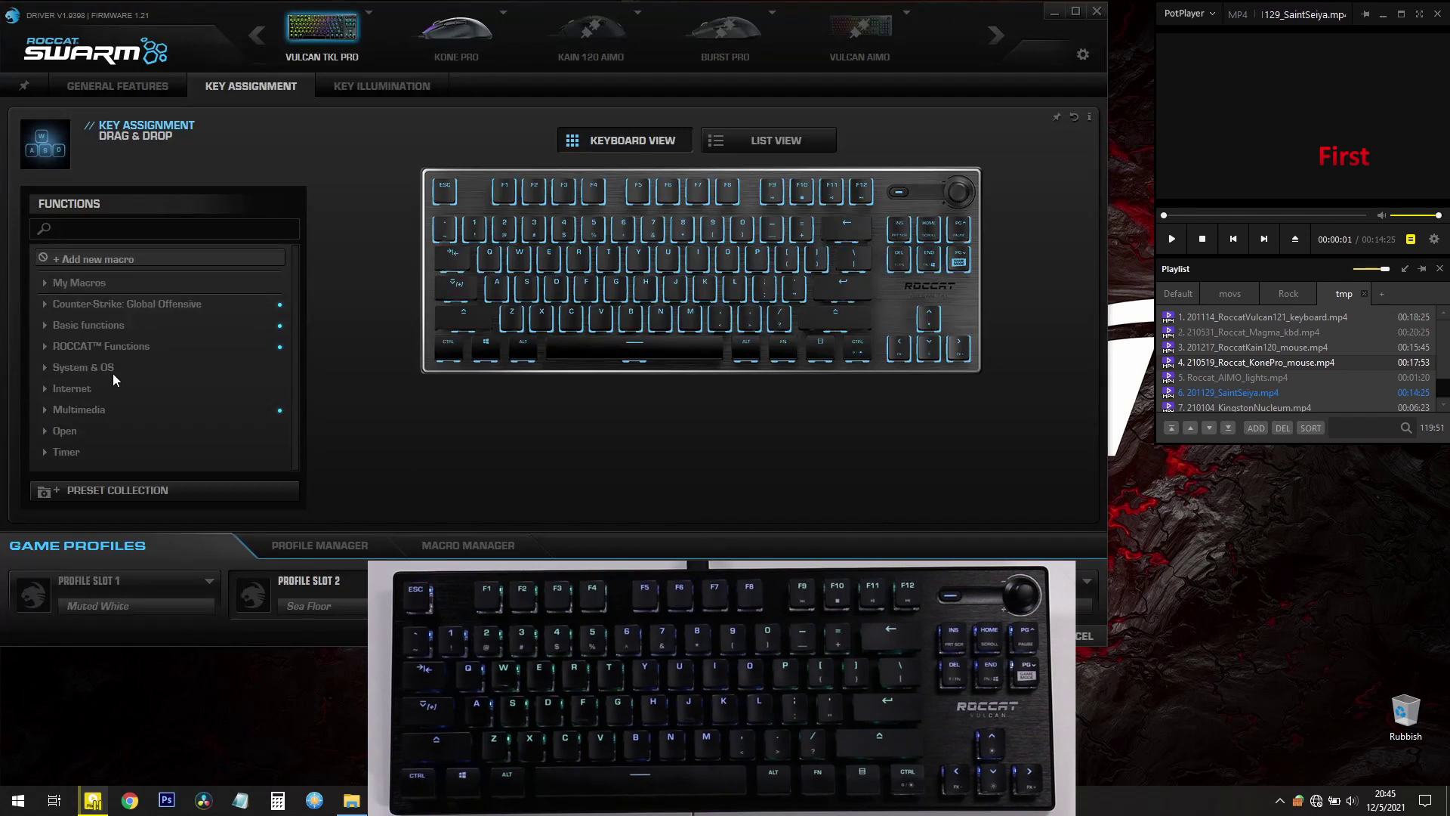
Assign the macro test2 to the Q key's Easy-Shift[+] function and apply the change.
click(43, 282)
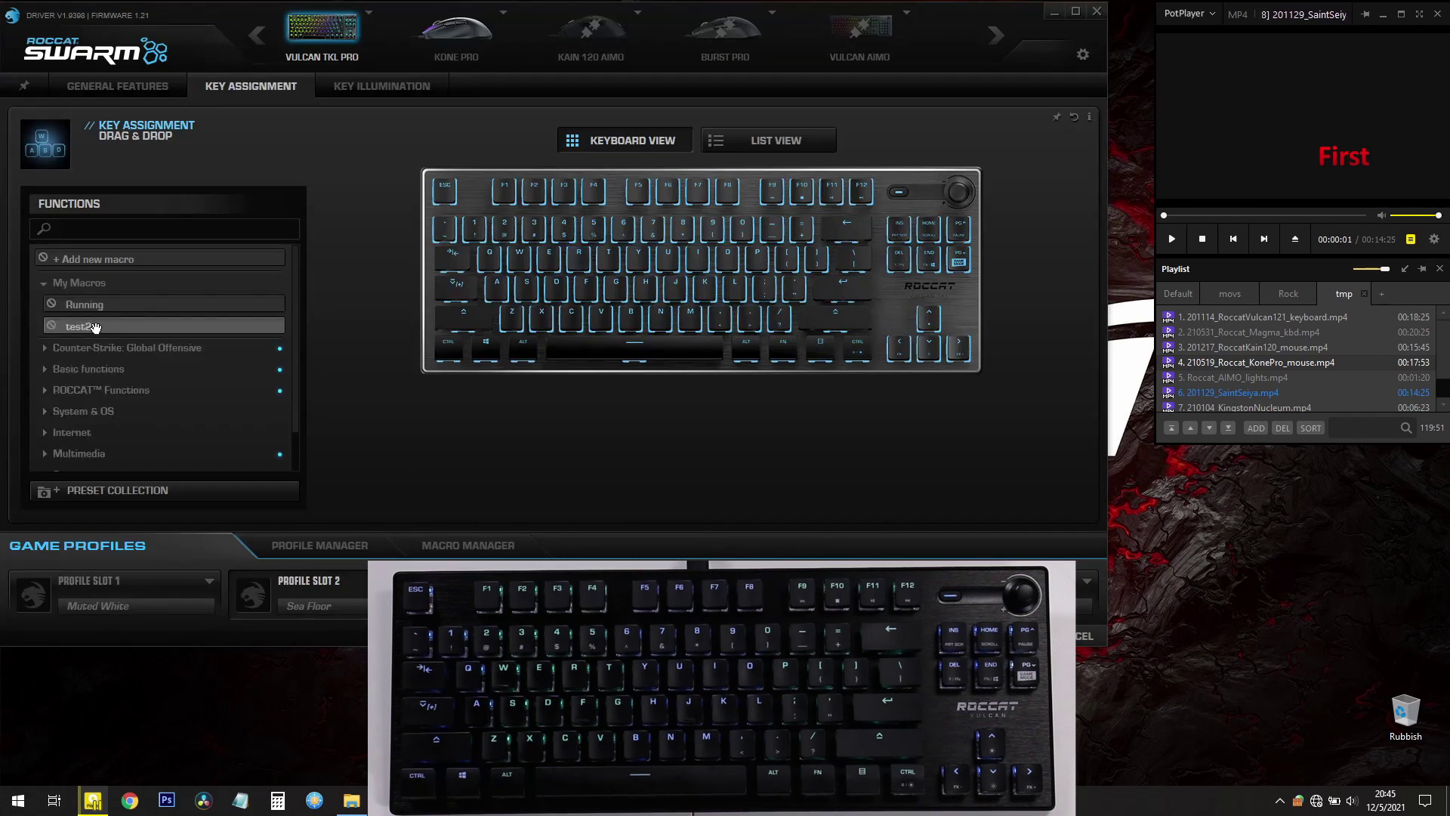
drag(95, 326, 494, 262)
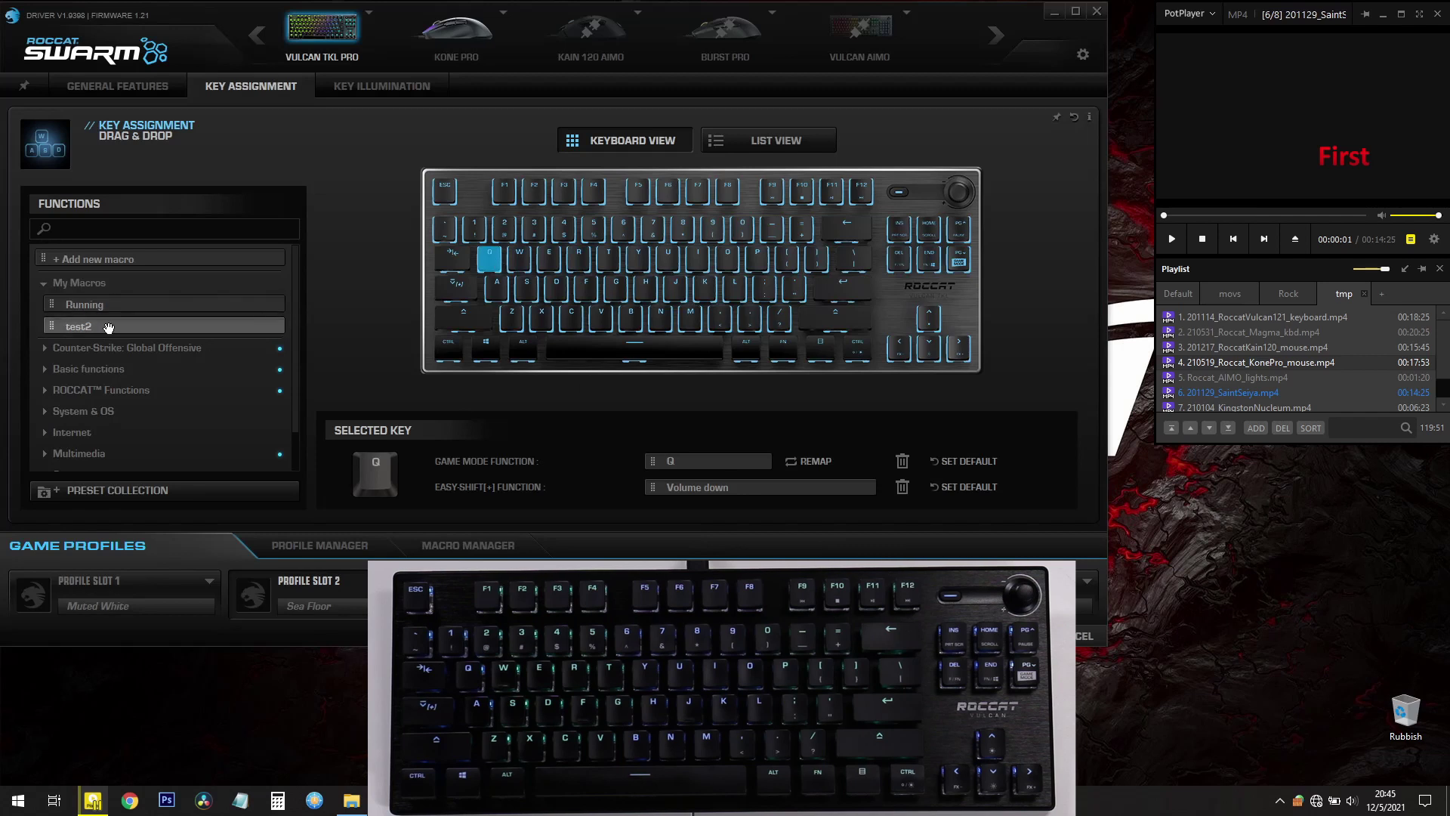
drag(110, 326, 702, 489)
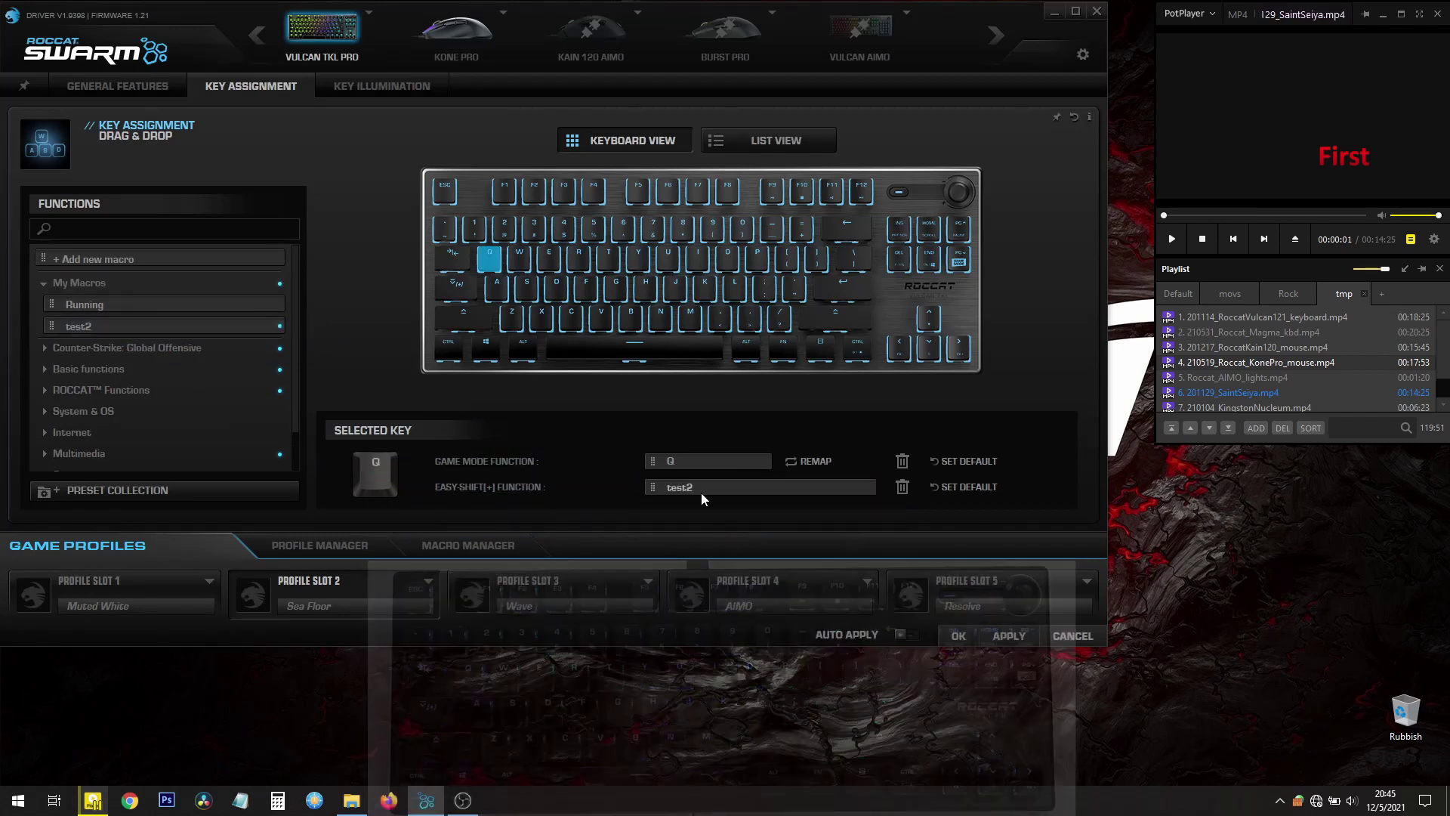
click(1009, 636)
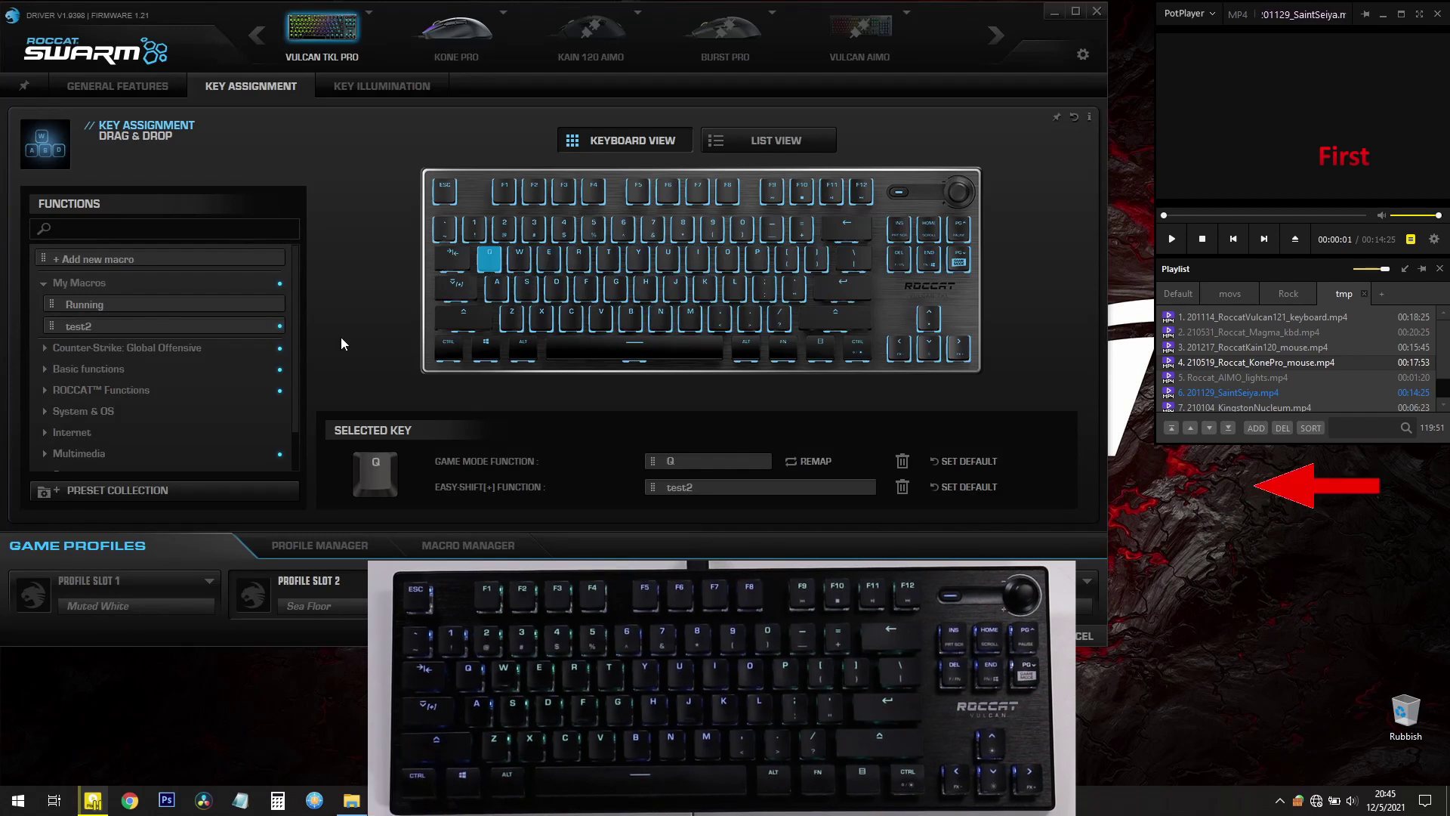
Restore the Q key's Easy-Shift[+] function to its default and apply the change.
click(968, 487)
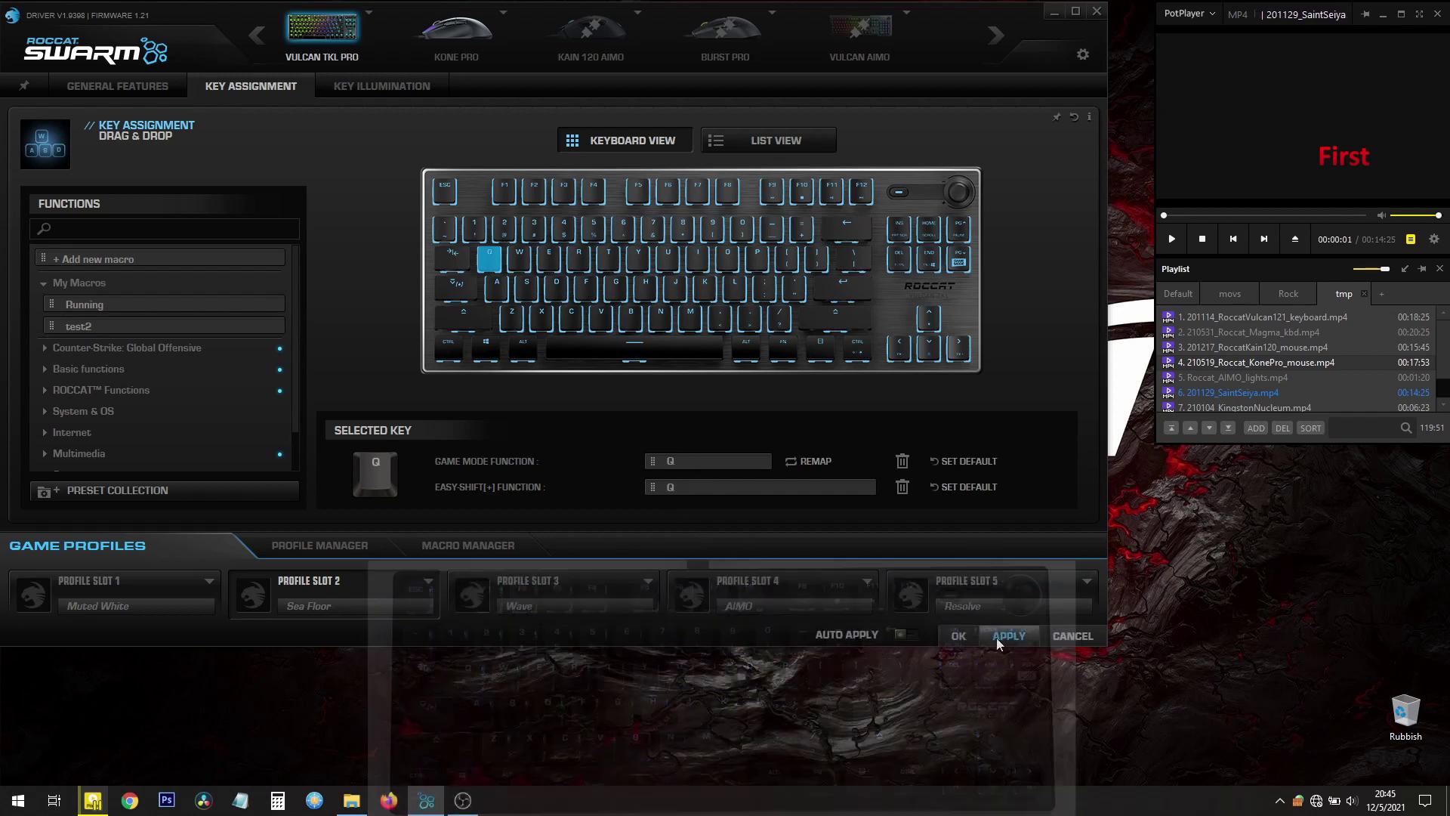
click(999, 637)
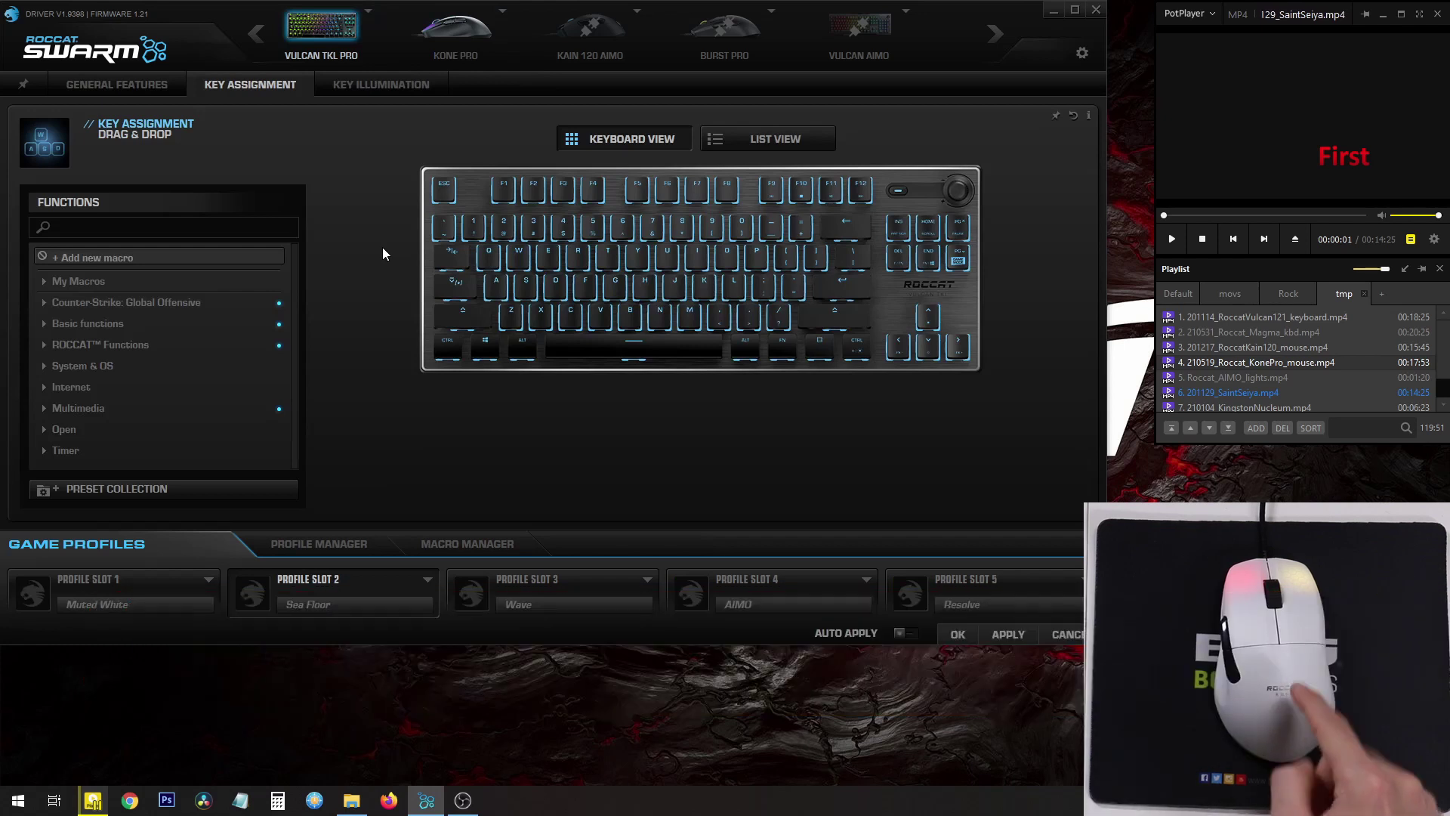
Apply the Balanced Preset to the Kone Pro's buttons and test raising the volume with Easy-Shift[+].
click(450, 28)
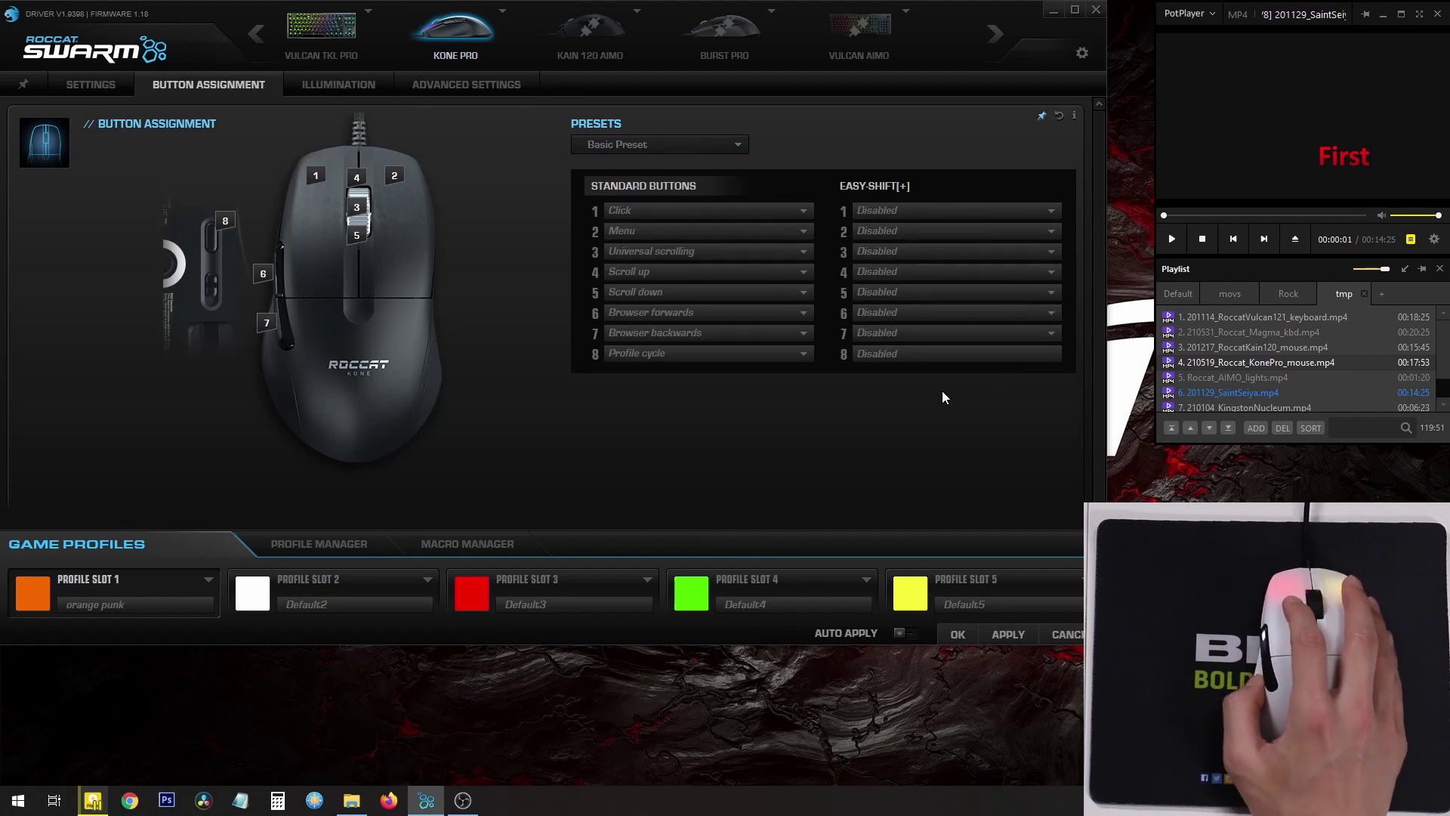
click(663, 145)
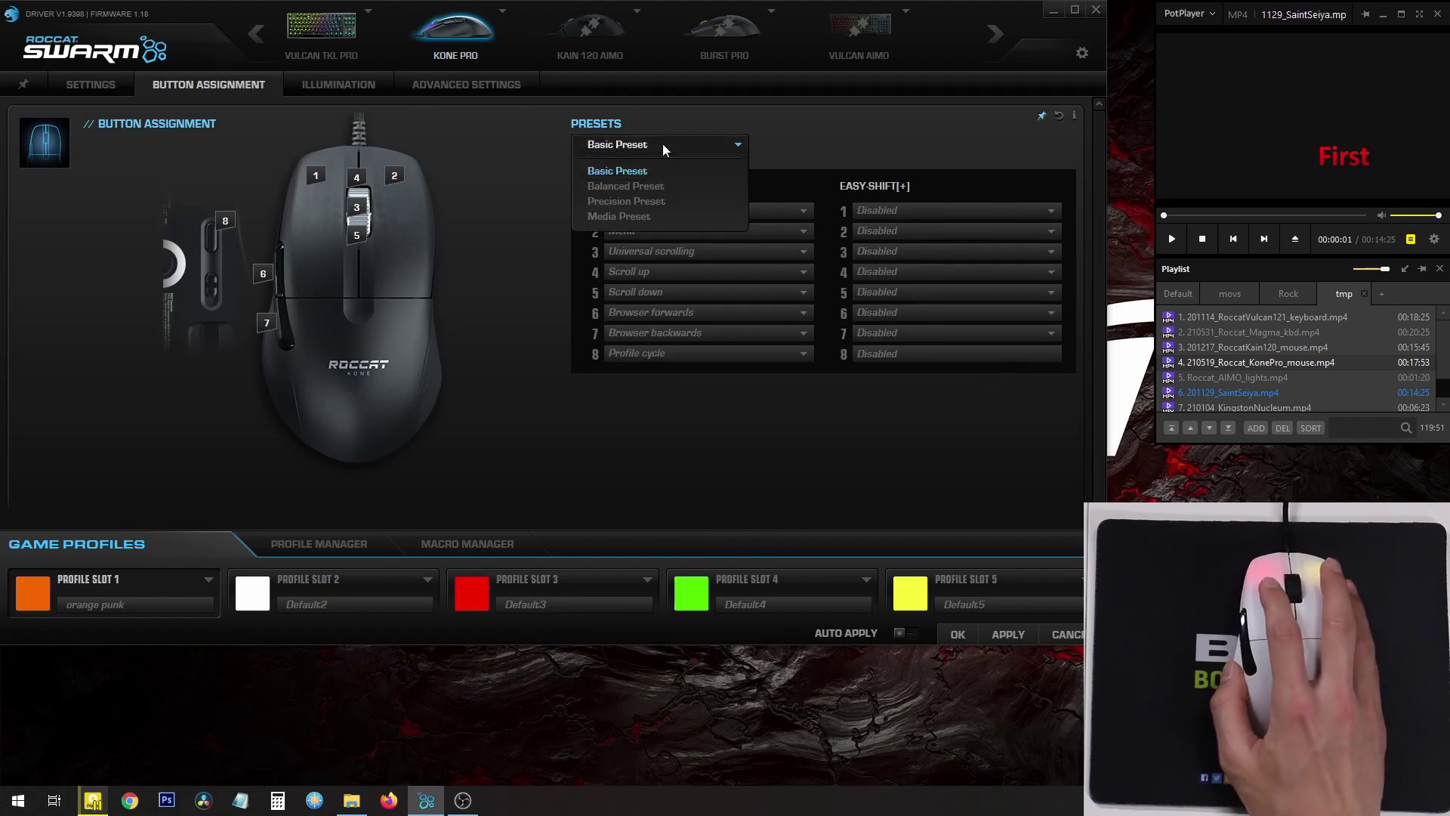
click(645, 186)
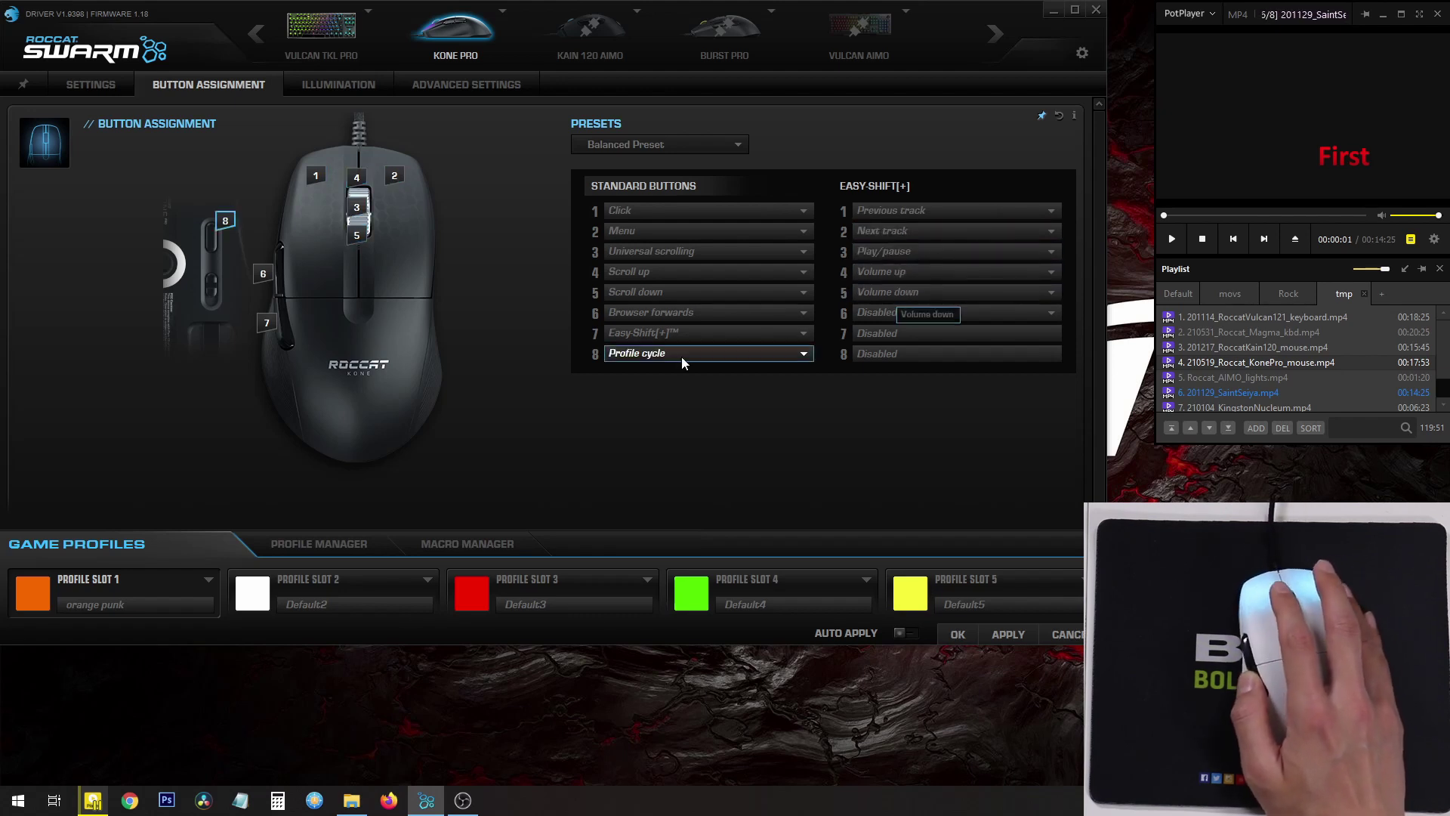
click(1008, 633)
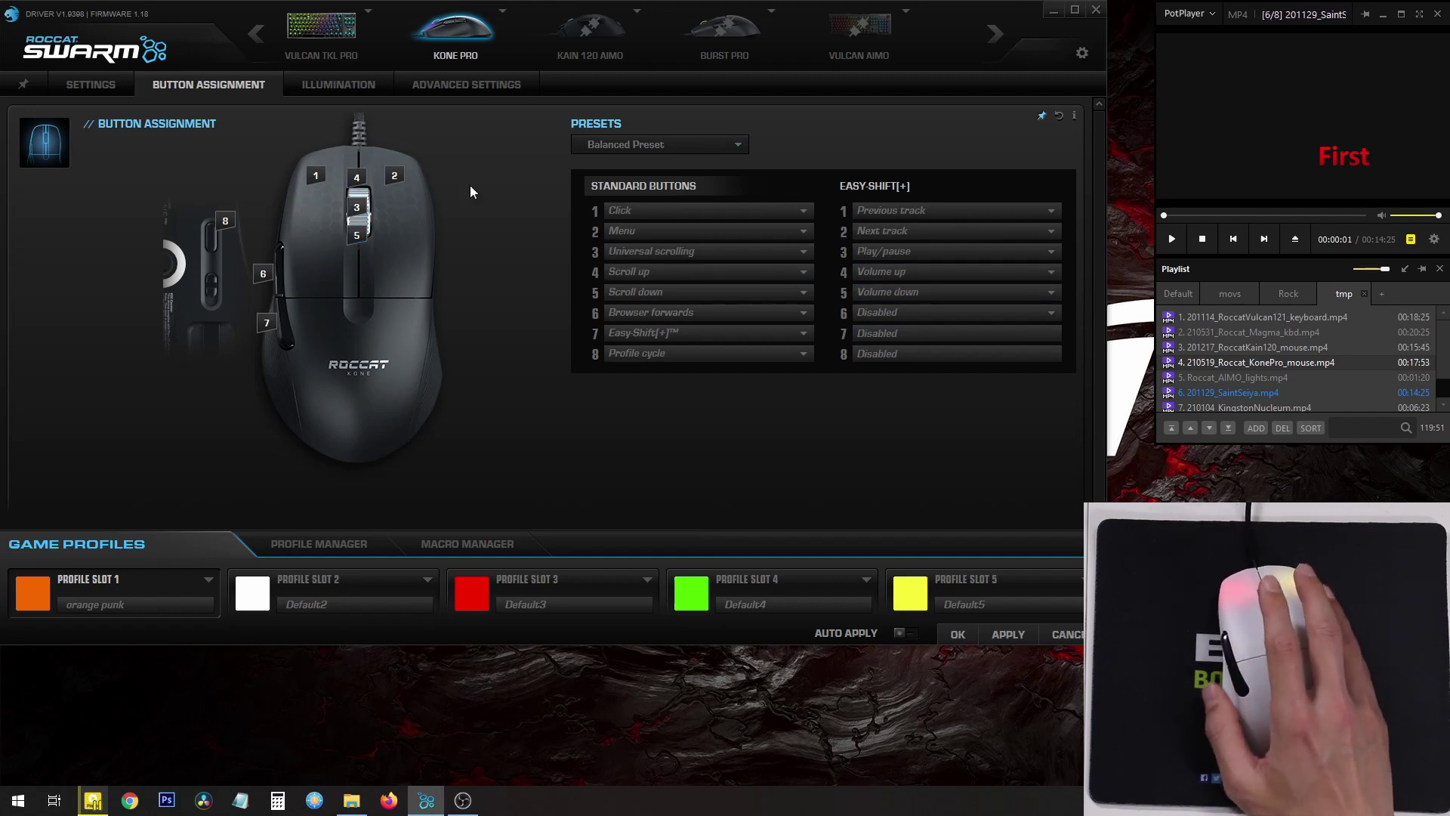
key(XF86AudioRaiseVolume)
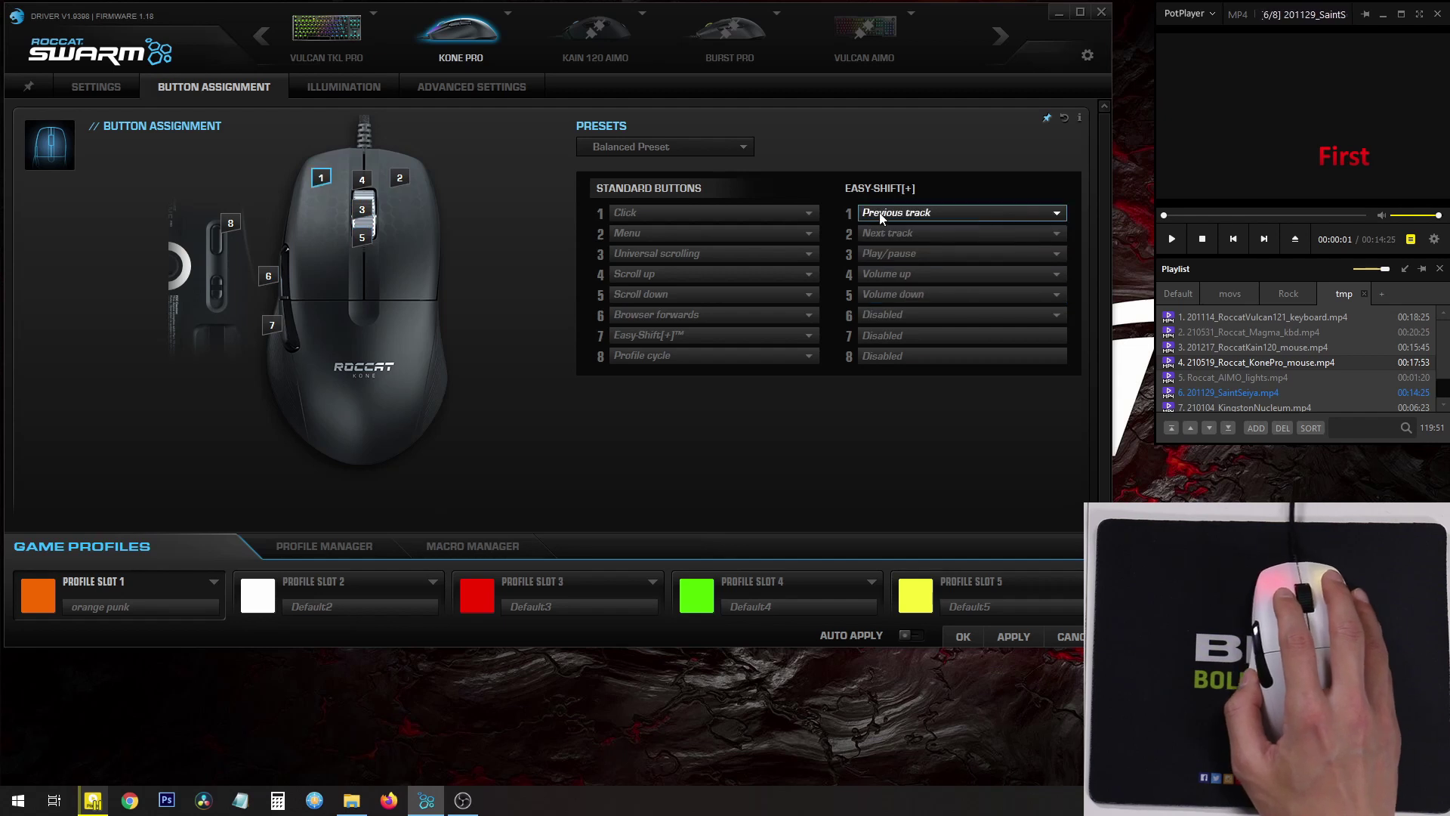
Assign the Counter-Strike: Global Offensive macro Reload to mouse button 1's Easy-Shift[+] function and apply it.
click(935, 210)
mouse_move(943, 257)
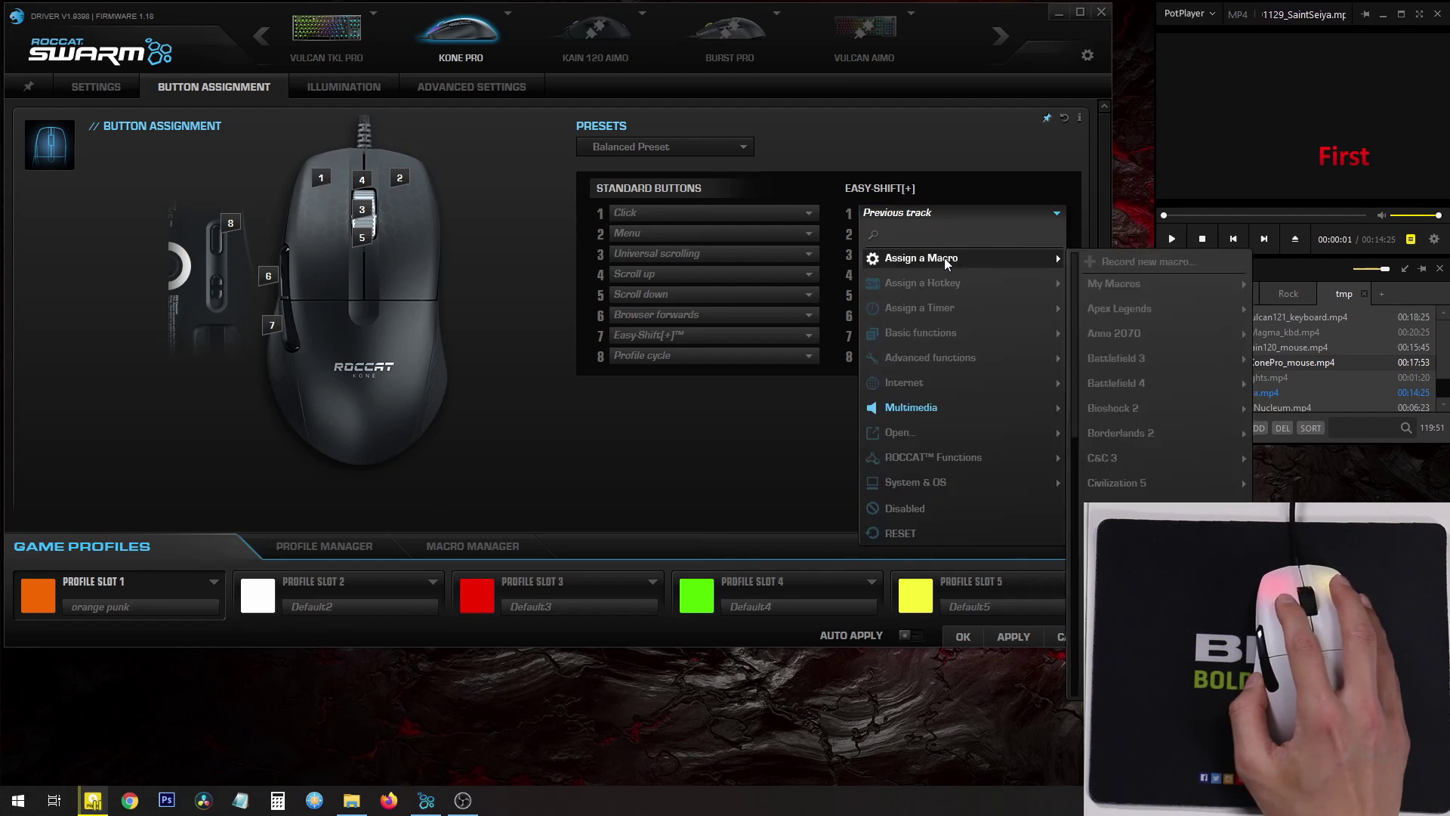
mouse_move(1142, 306)
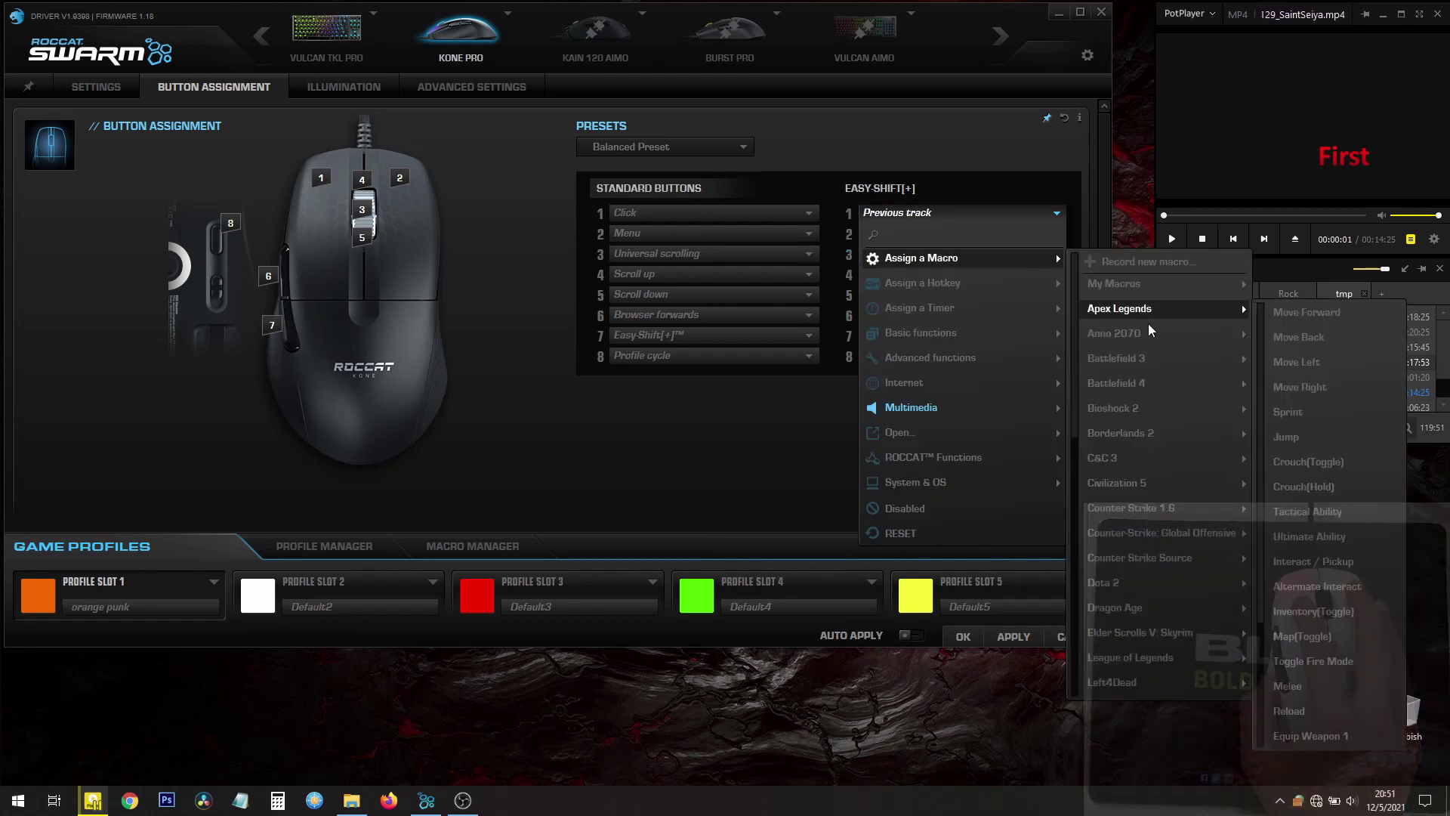
mouse_move(1160, 545)
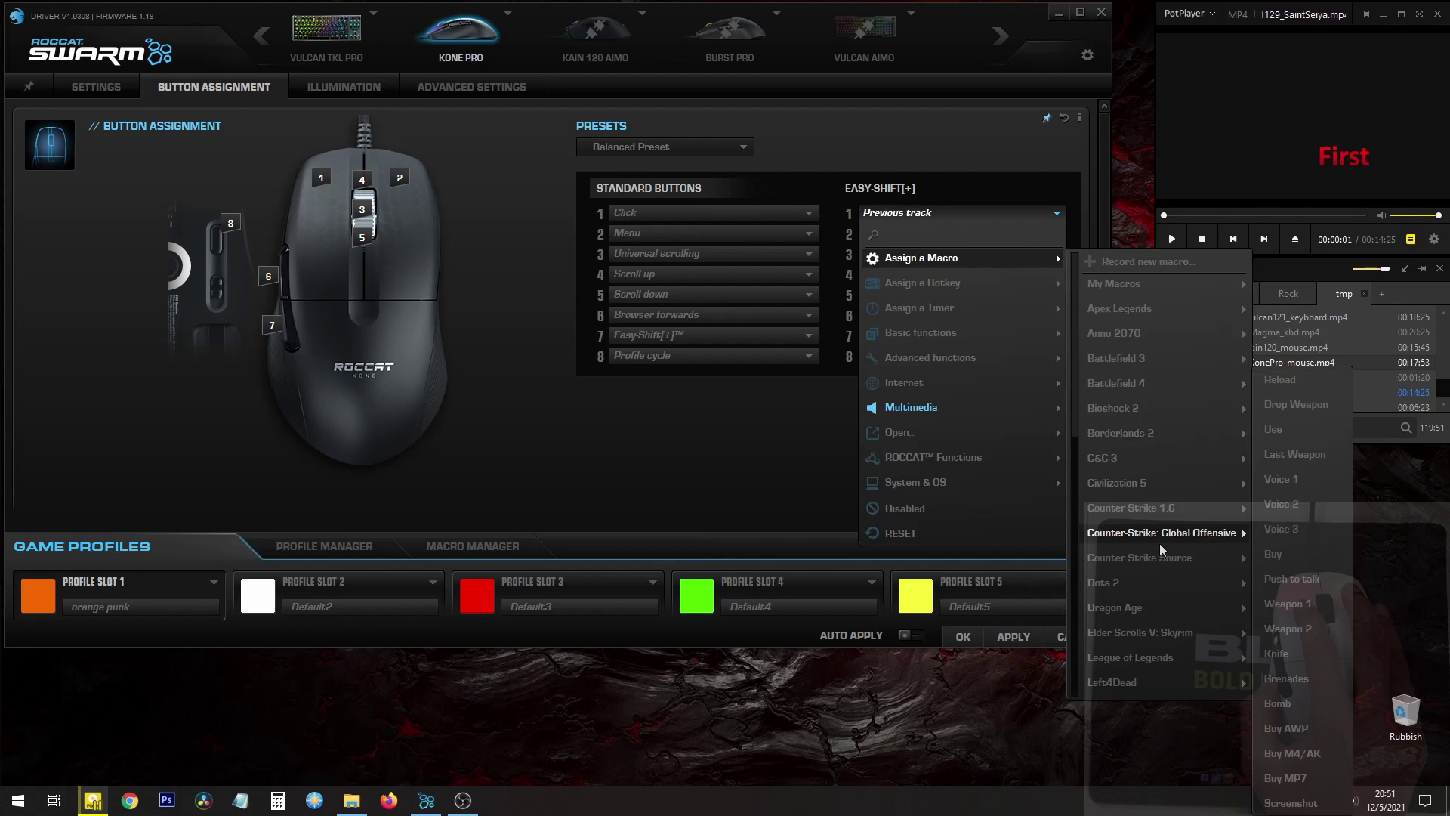
click(1296, 384)
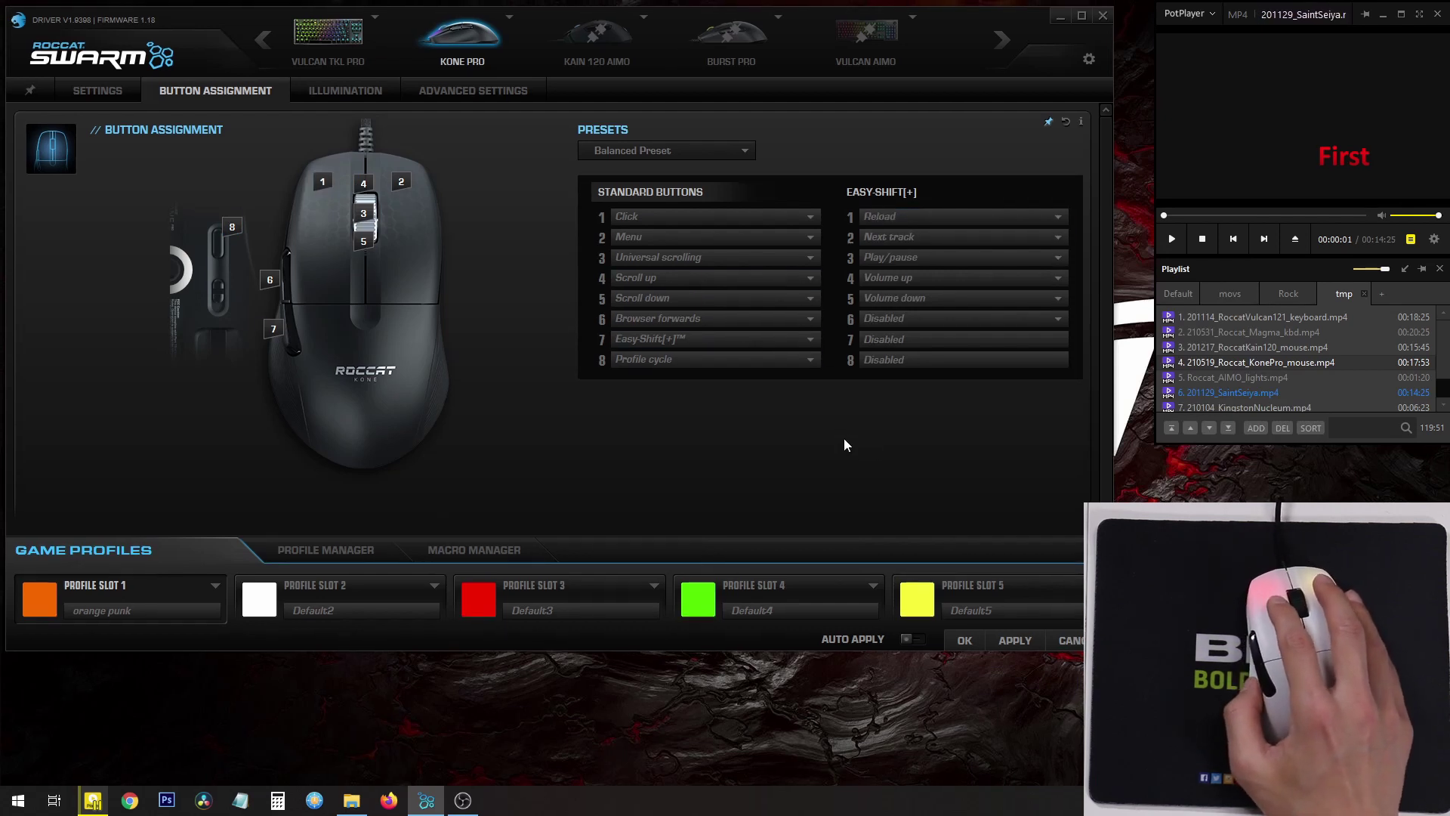
click(1014, 639)
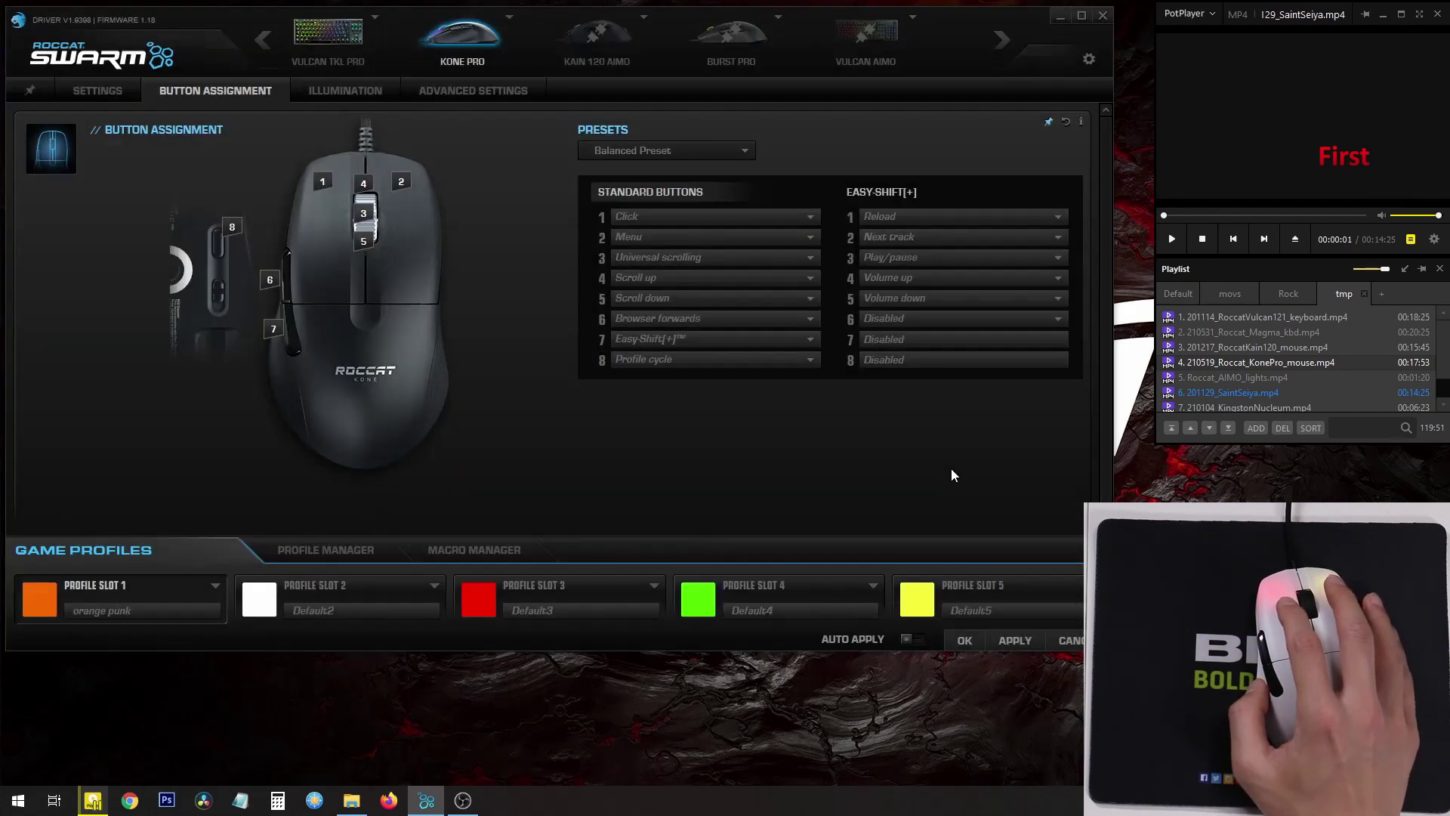